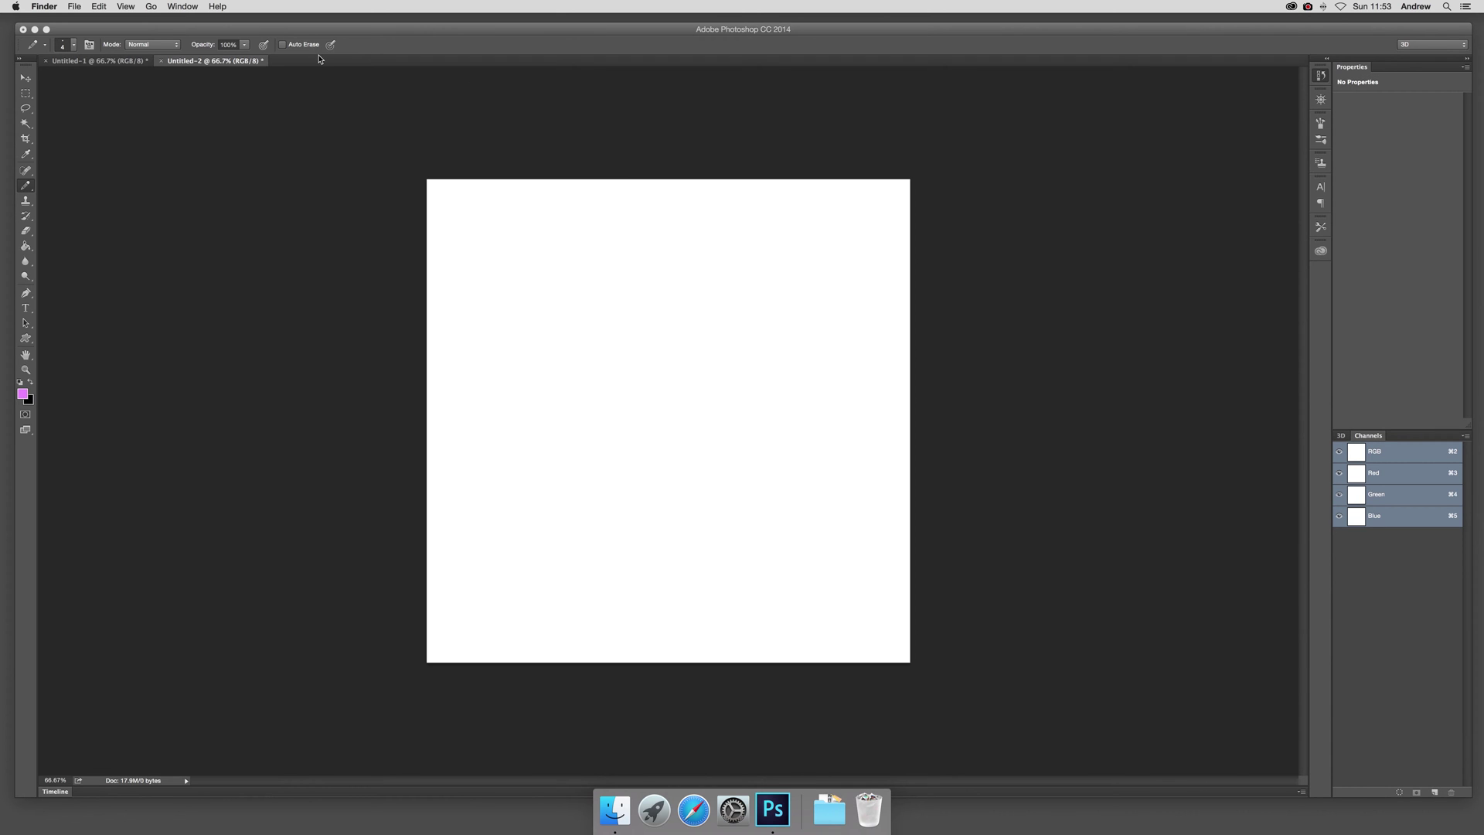
- Bring Photoshop to the front, showing the blank white Untitled-2 canvas with History and Layers panels
click(274, 72)
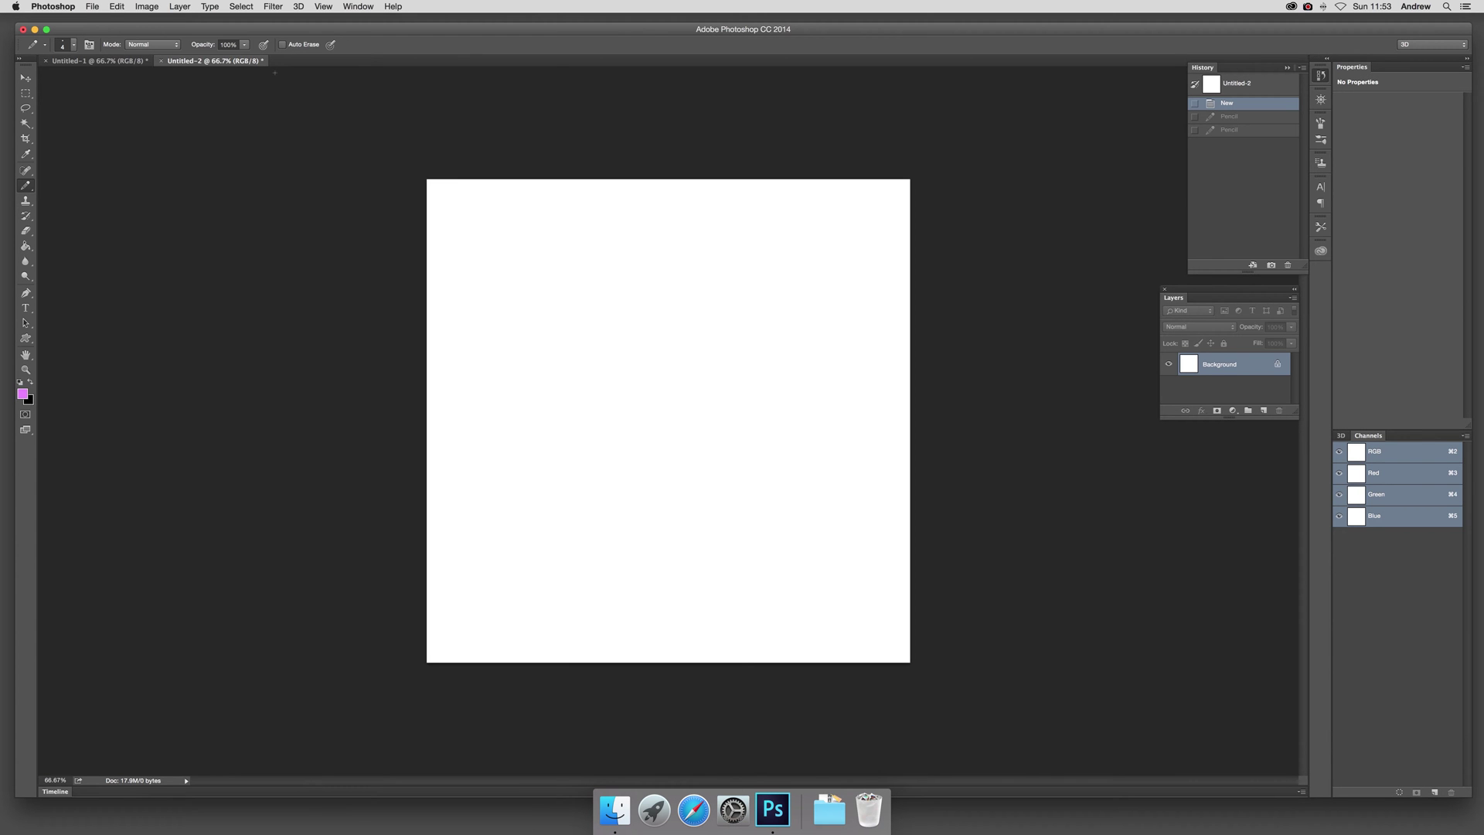
click(180, 8)
- Add a new empty layer named Layer 1 above the Background
mouse_move(182, 19)
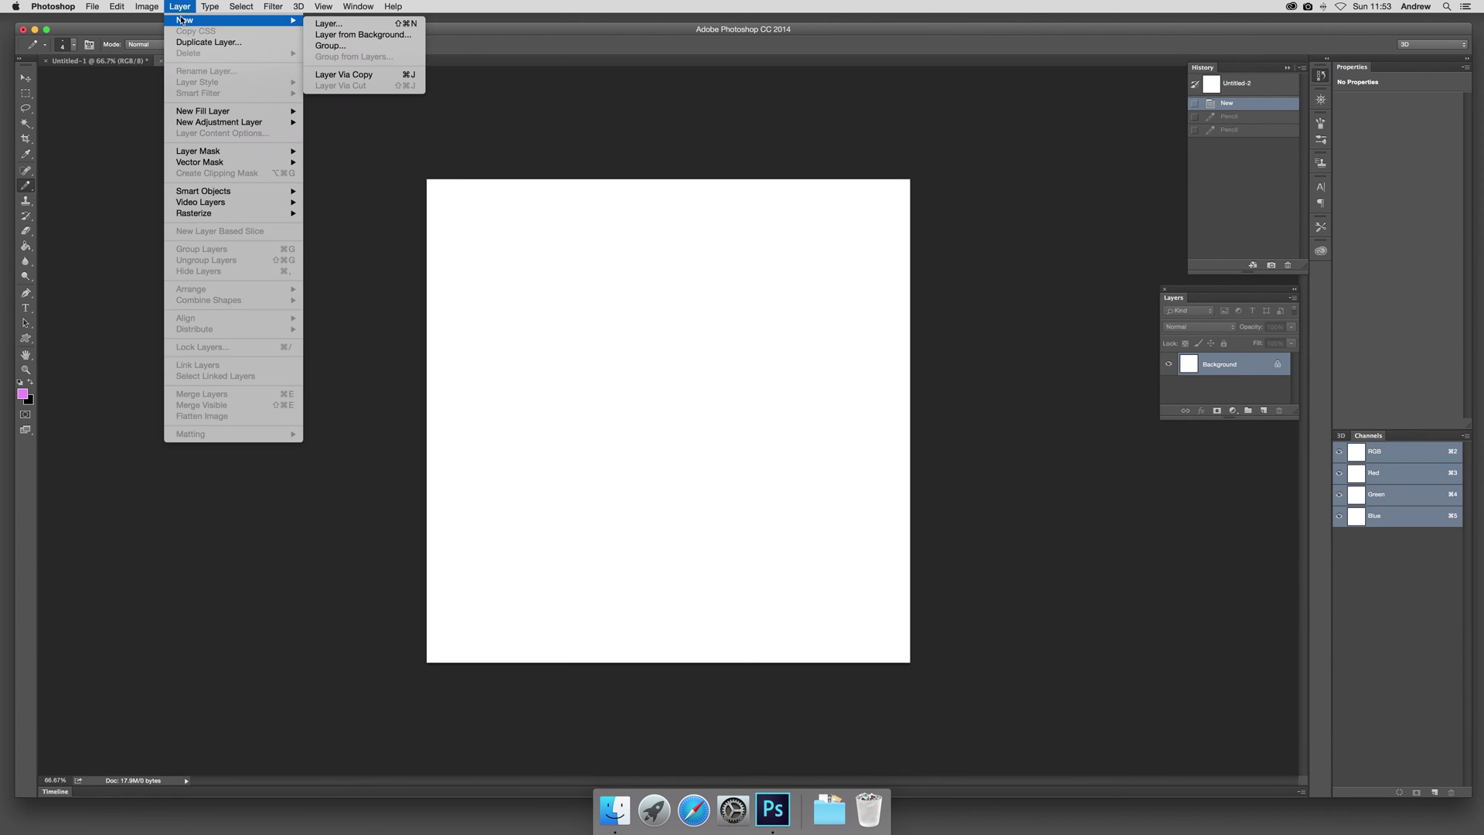
click(329, 23)
click(855, 367)
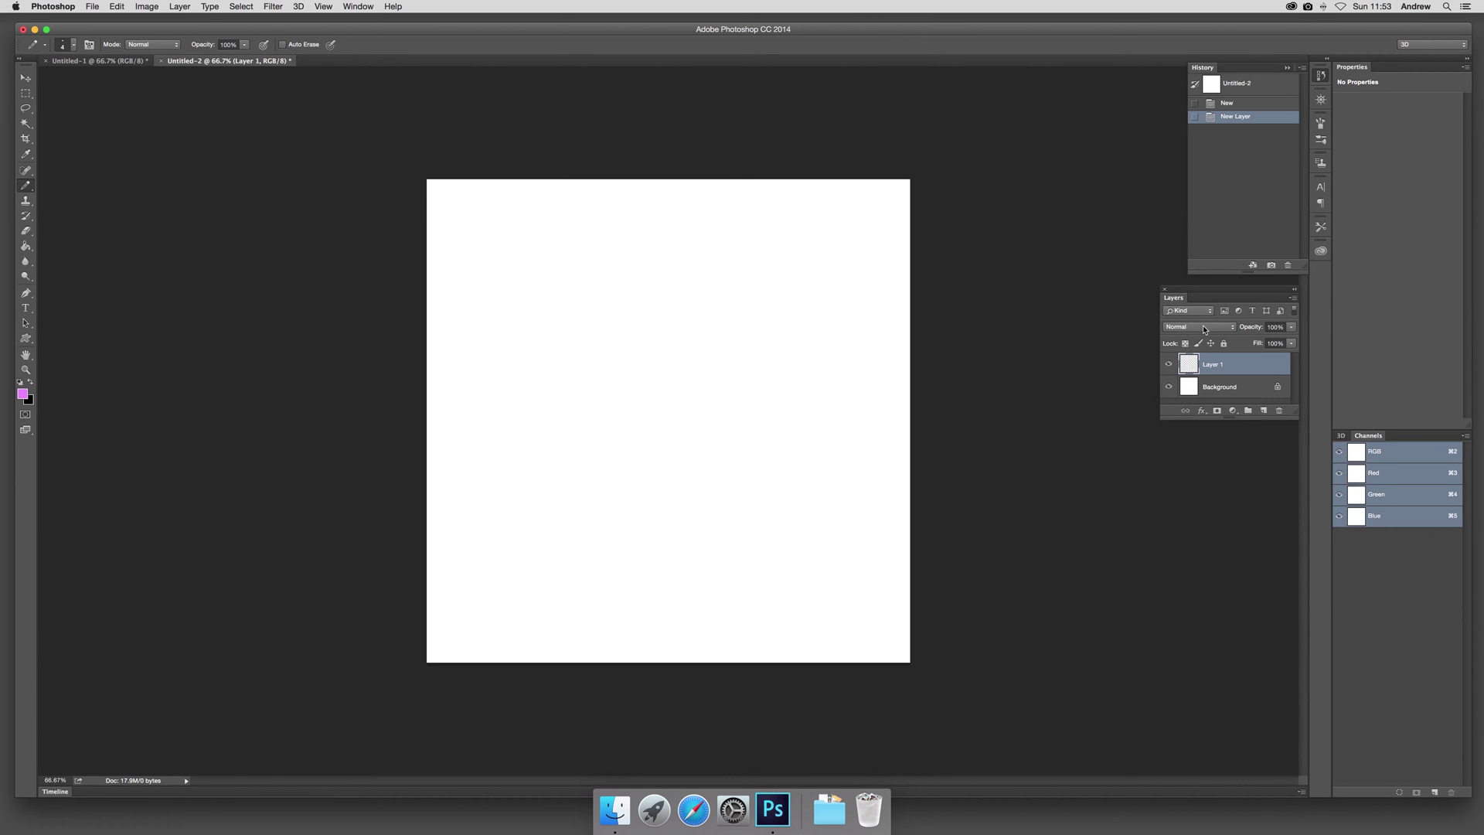
- Scribble thin pink pencil loops across most of the canvas on Layer 1
mouse_move(644, 281)
mouse_down()
mouse_move(595, 367)
mouse_move(726, 572)
mouse_move(732, 458)
mouse_move(771, 426)
mouse_move(767, 461)
mouse_move(612, 377)
mouse_move(545, 316)
mouse_move(554, 293)
mouse_move(552, 487)
mouse_move(513, 530)
mouse_move(492, 478)
mouse_move(531, 440)
mouse_move(494, 439)
mouse_move(528, 367)
mouse_move(467, 304)
mouse_move(464, 228)
mouse_move(488, 213)
mouse_move(576, 249)
mouse_up()
mouse_move(596, 299)
mouse_down()
mouse_move(667, 337)
mouse_move(707, 292)
mouse_move(747, 360)
mouse_move(722, 368)
mouse_move(748, 279)
mouse_move(737, 285)
mouse_move(759, 295)
mouse_move(683, 282)
mouse_move(697, 266)
mouse_move(611, 266)
mouse_move(614, 336)
mouse_move(802, 488)
mouse_move(781, 456)
mouse_move(815, 557)
mouse_move(803, 565)
mouse_move(788, 549)
mouse_move(764, 593)
mouse_move(734, 590)
mouse_move(715, 490)
mouse_move(677, 532)
mouse_move(620, 526)
mouse_move(539, 603)
mouse_move(525, 567)
mouse_move(471, 534)
mouse_move(516, 357)
mouse_move(485, 439)
mouse_move(645, 428)
mouse_move(686, 379)
mouse_move(687, 391)
mouse_move(667, 329)
mouse_move(773, 312)
mouse_move(773, 258)
mouse_move(795, 224)
mouse_up()
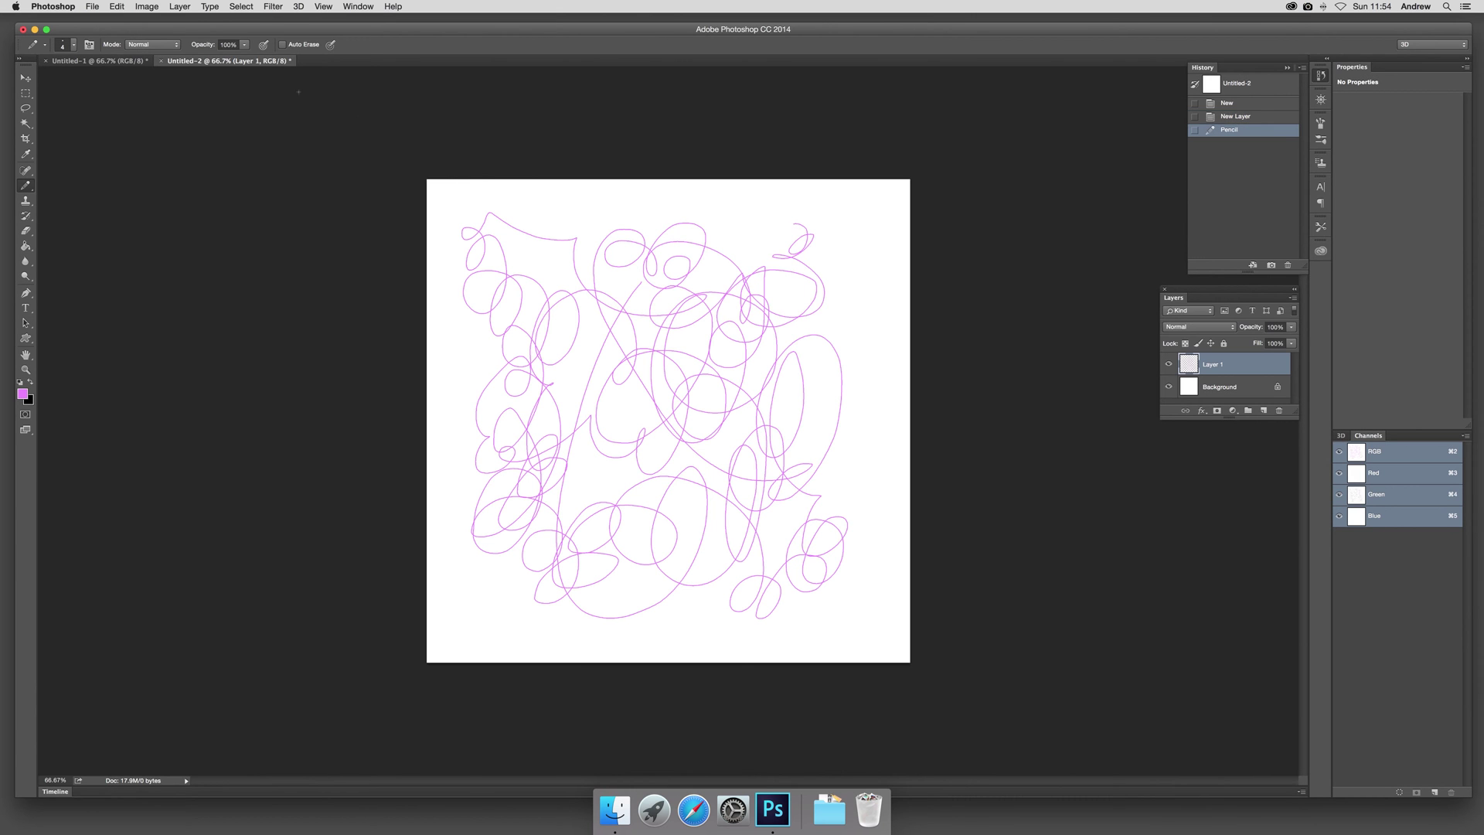
click(22, 394)
- Draw thin 2 px dark purple (7e1495) pencil loops over the pink scribbles
click(711, 337)
drag(711, 337, 716, 359)
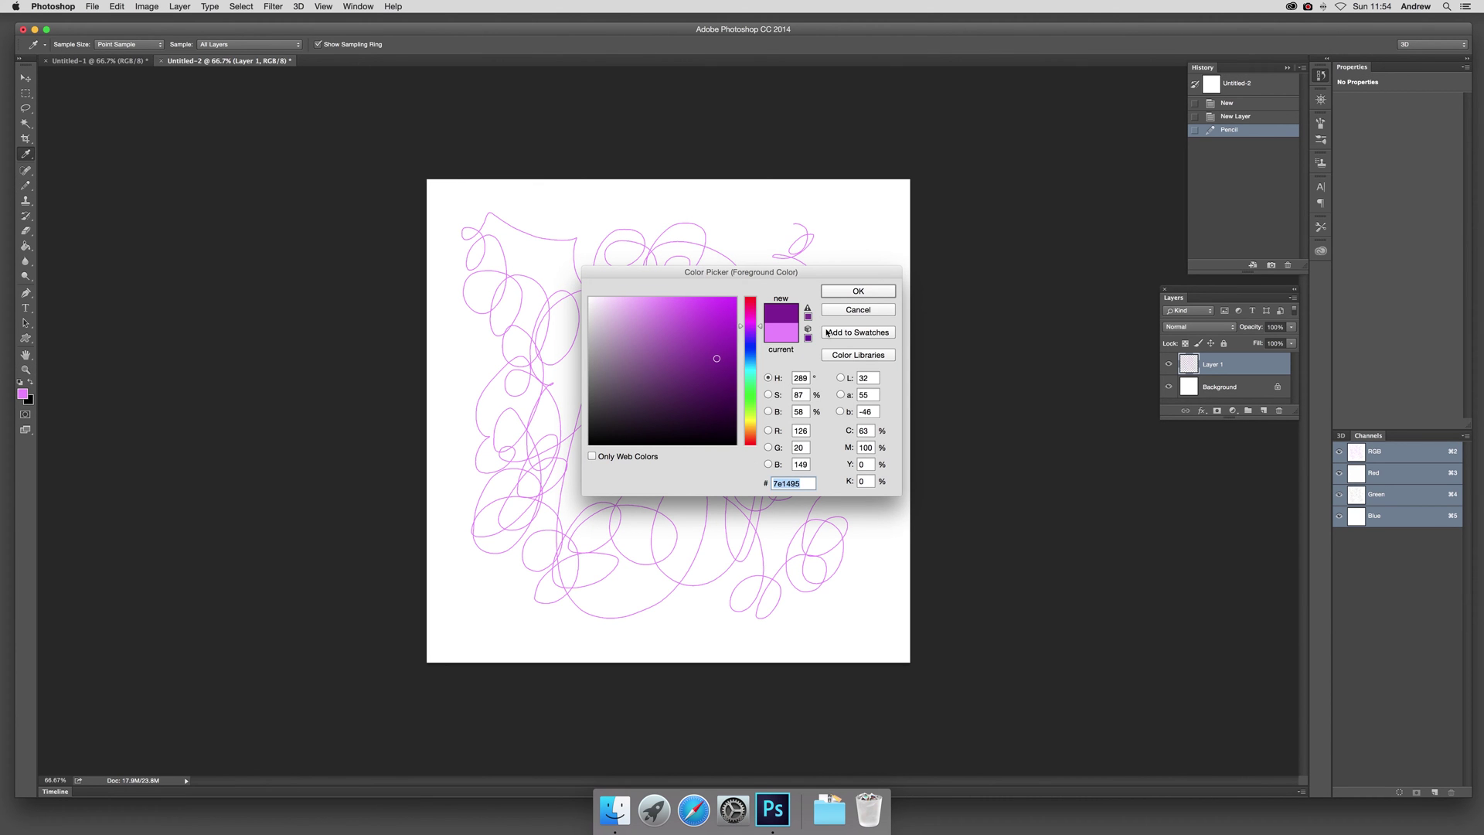
click(858, 291)
click(74, 44)
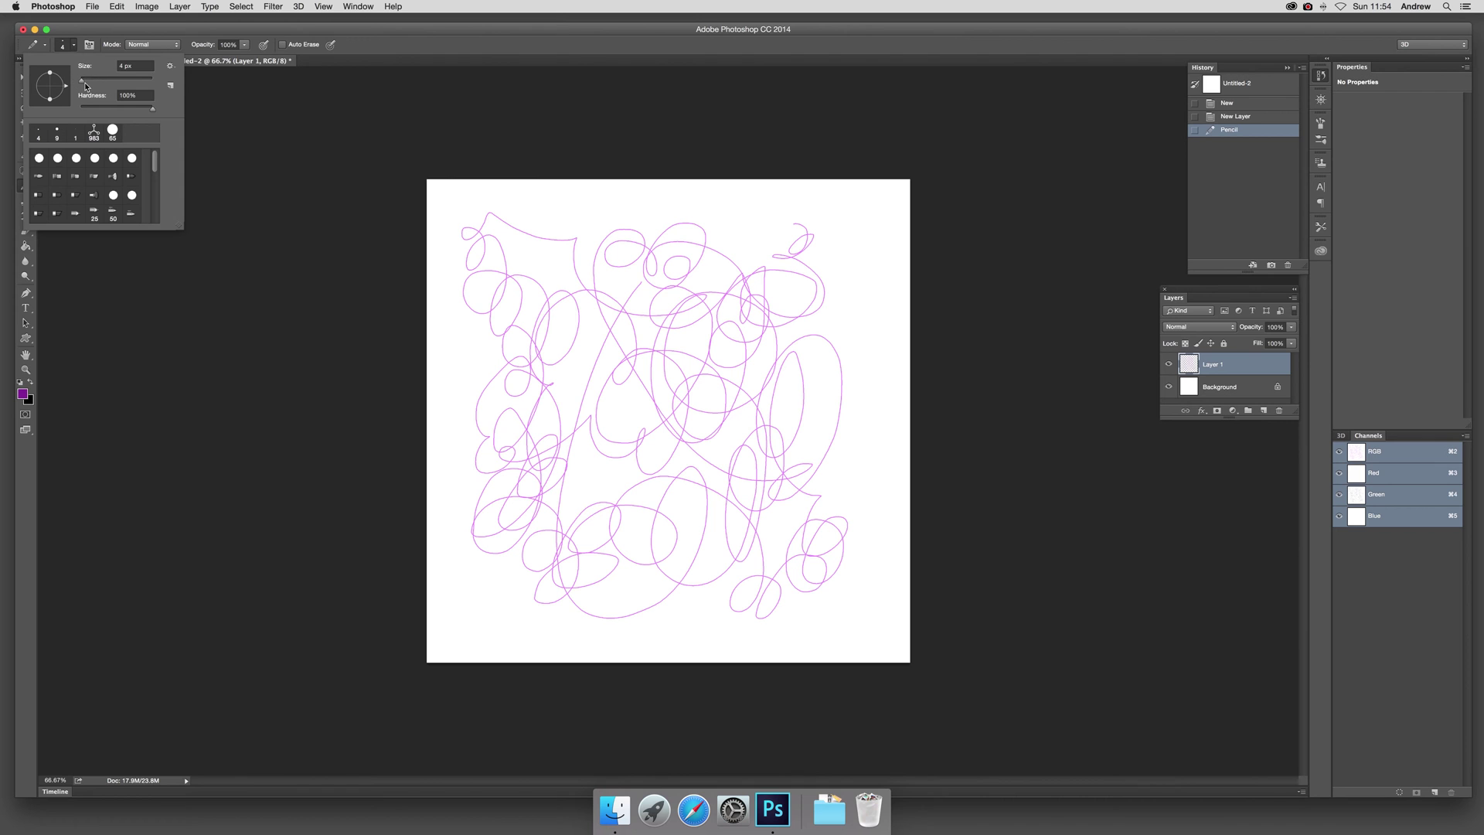
click(84, 80)
text(2)
click(691, 303)
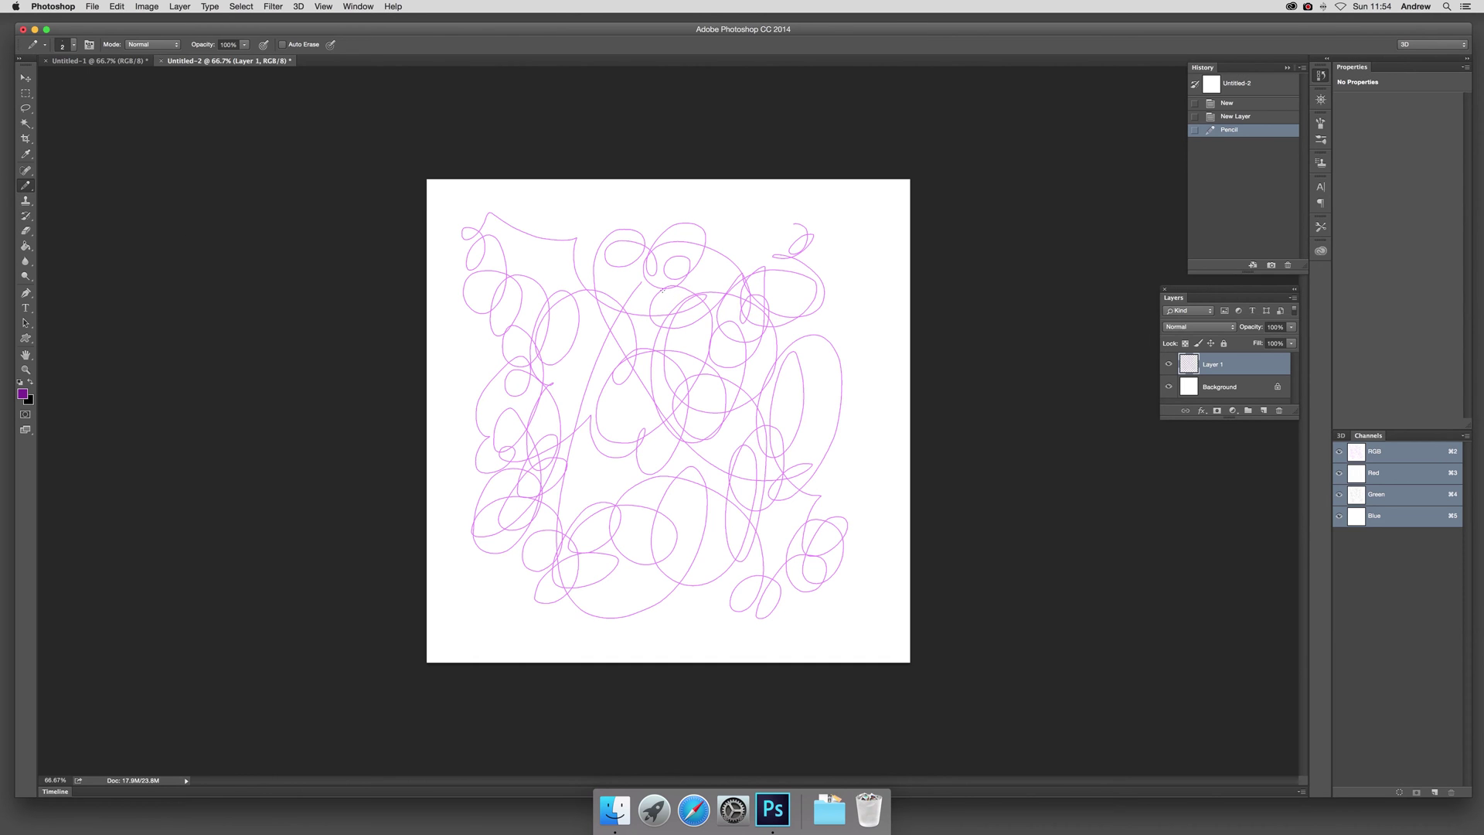
mouse_move(663, 345)
mouse_down()
mouse_move(584, 309)
mouse_move(592, 365)
mouse_move(710, 527)
mouse_move(603, 541)
mouse_move(498, 348)
mouse_move(476, 401)
mouse_move(607, 463)
mouse_move(769, 425)
mouse_move(671, 278)
mouse_move(594, 379)
mouse_move(560, 286)
mouse_move(576, 248)
mouse_move(518, 228)
mouse_move(796, 464)
mouse_move(827, 298)
mouse_move(673, 263)
mouse_move(603, 515)
mouse_move(650, 557)
mouse_up()
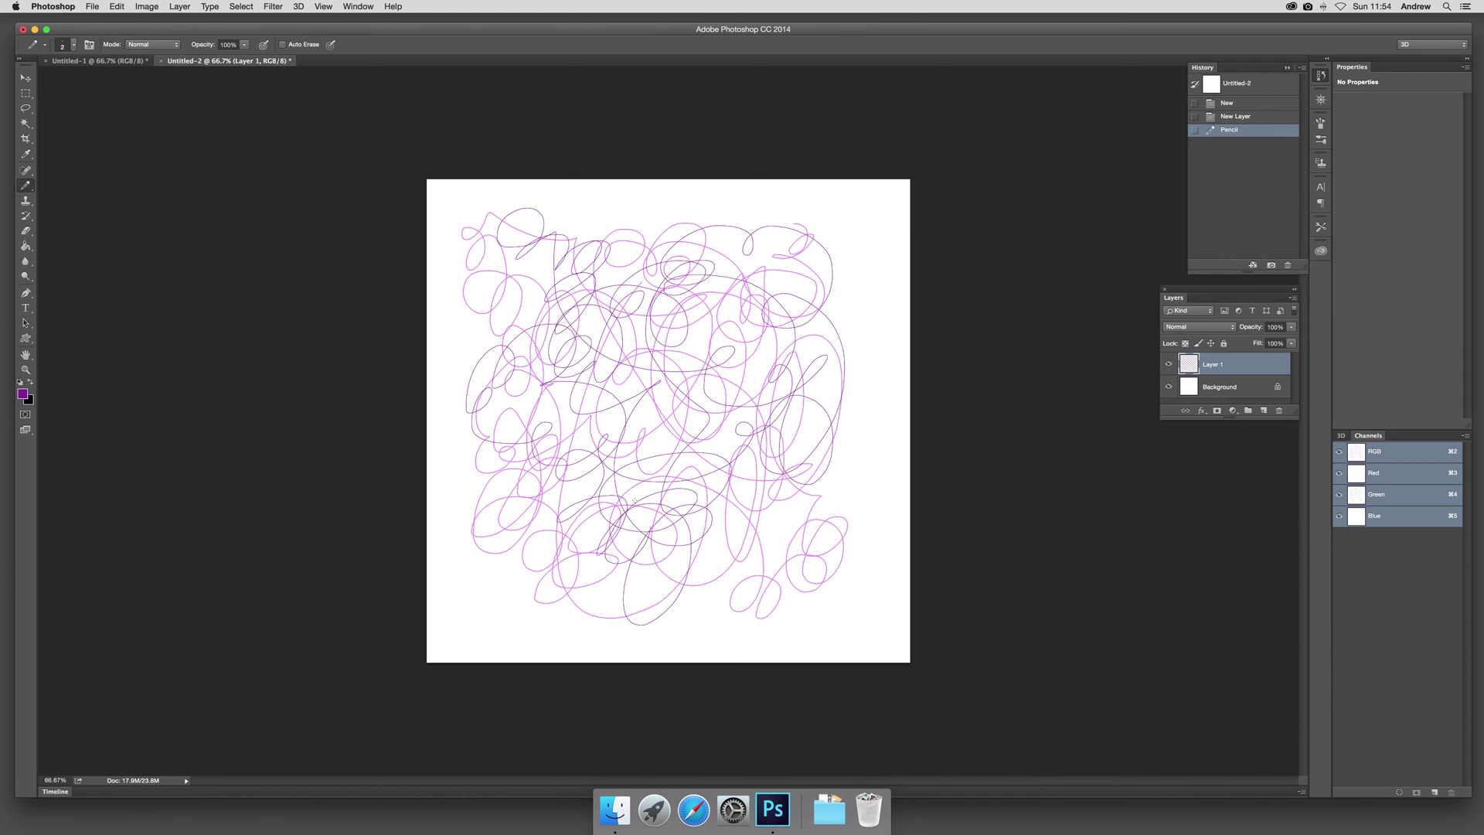
- Set the pencil size to 7 px
click(75, 48)
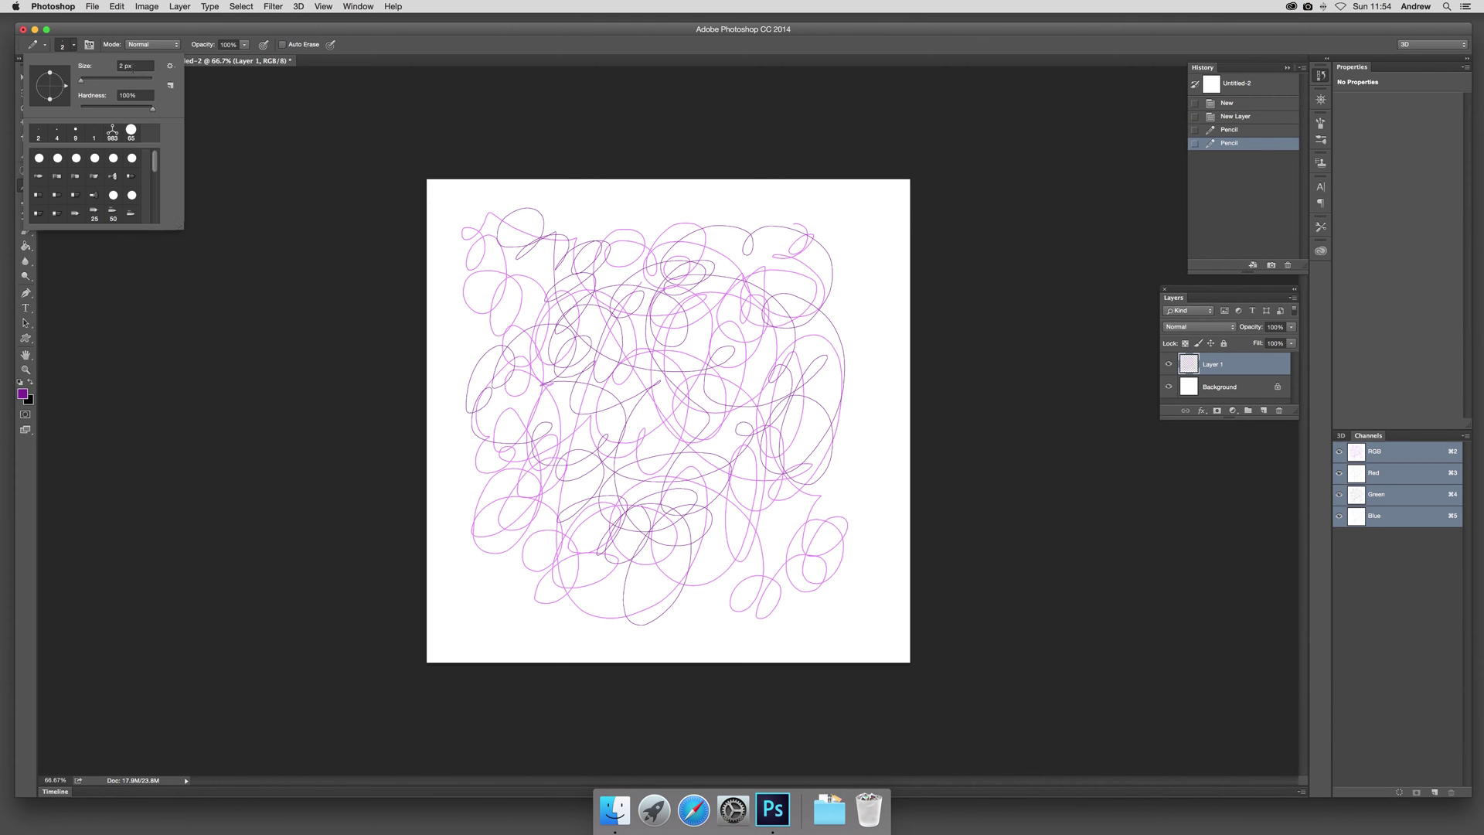
click(124, 65)
text(7)
key(Return)
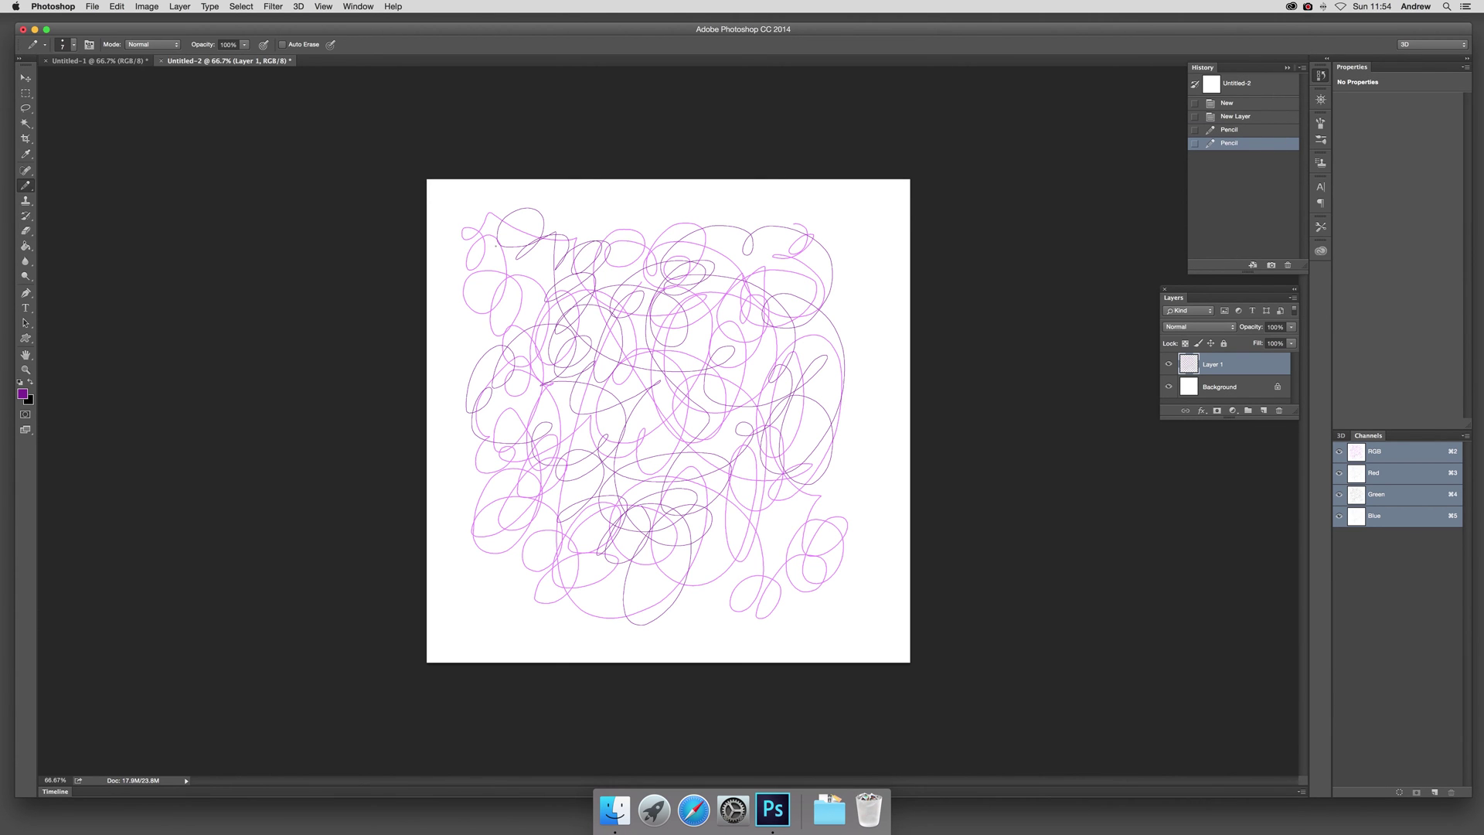
- Change the foreground colour to a deep crimson red
click(22, 393)
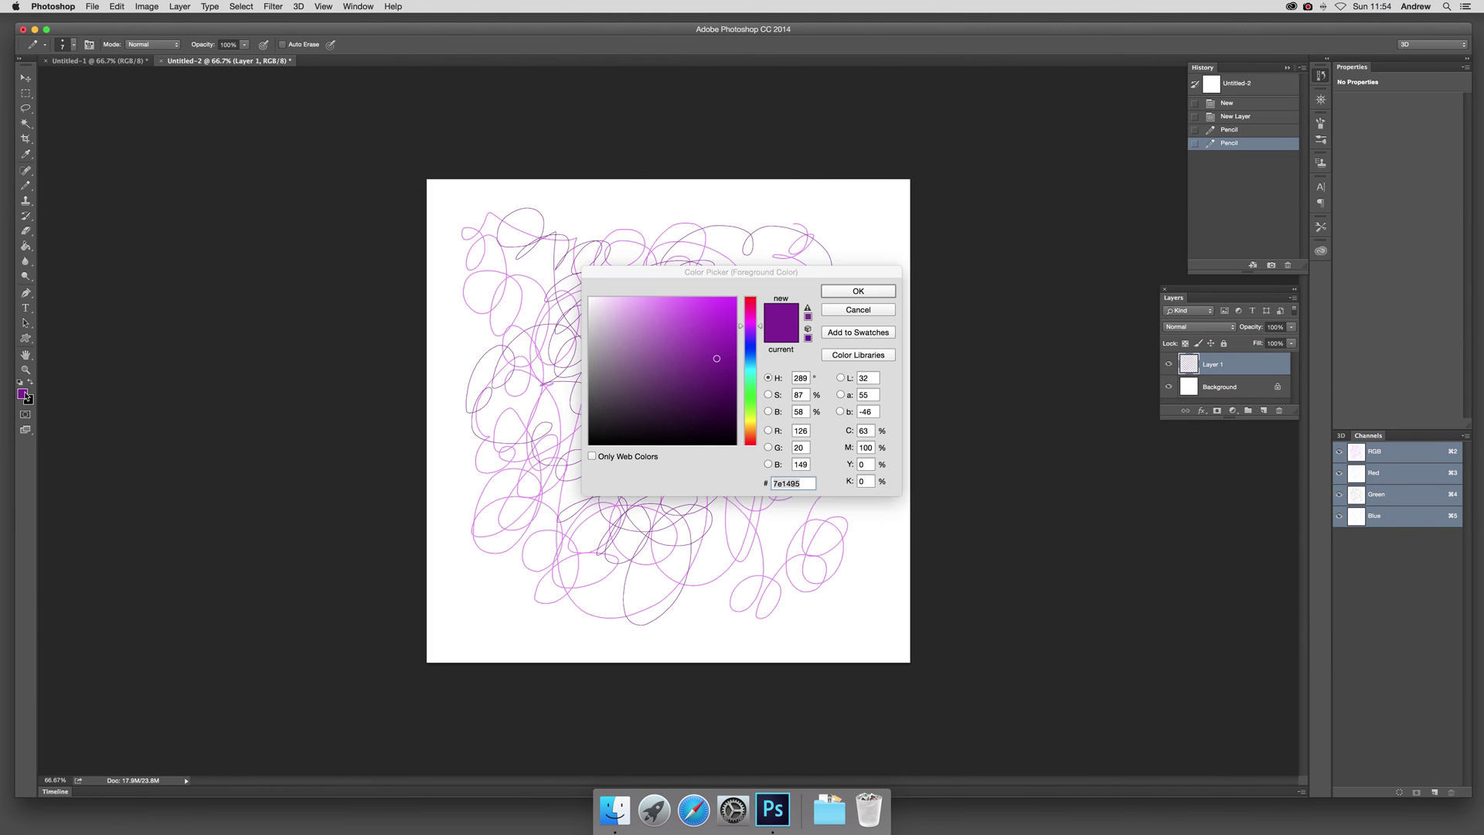
drag(754, 325, 750, 304)
click(717, 311)
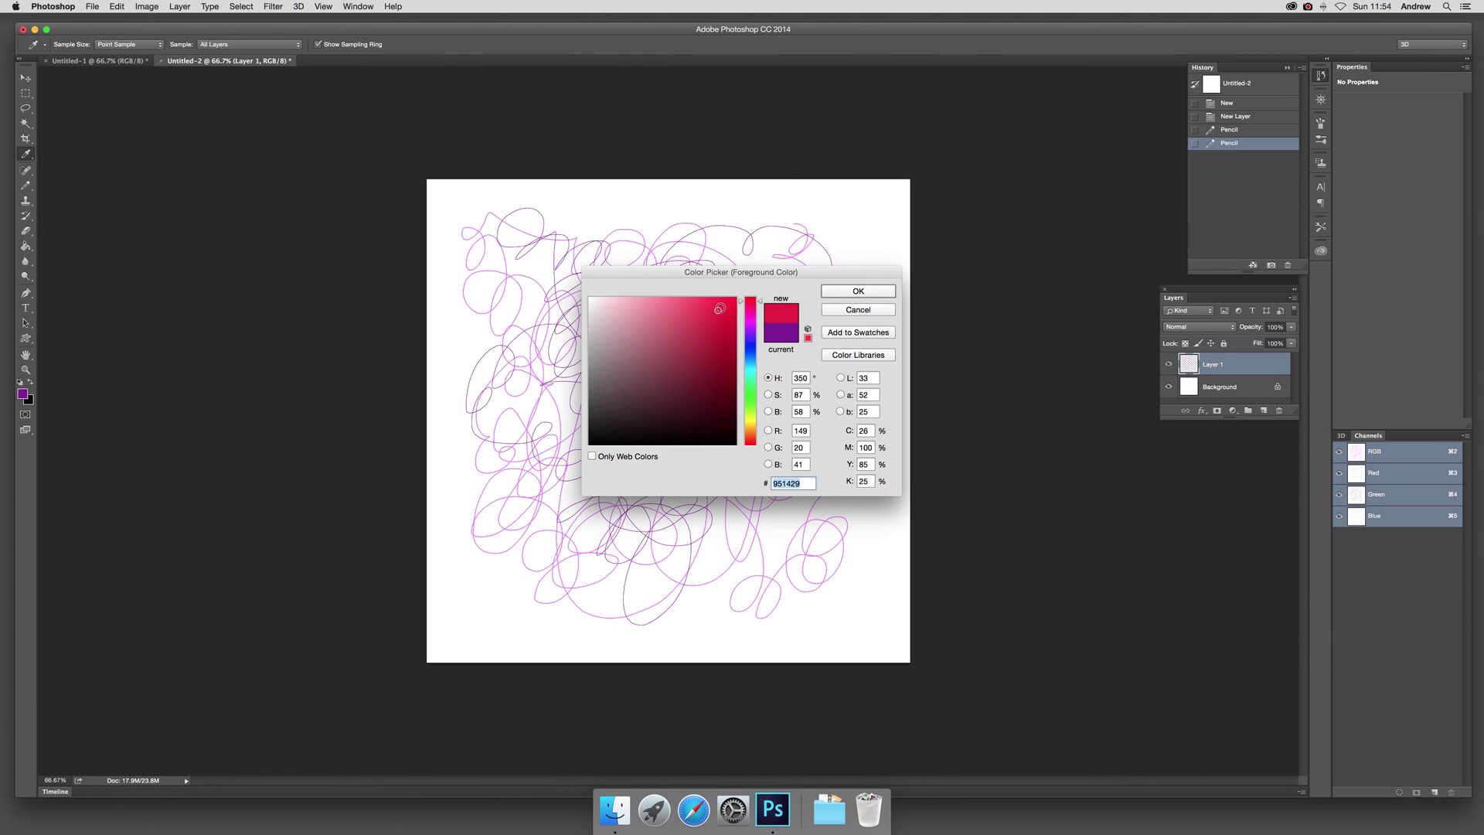
click(858, 291)
- Draw a thick crimson looping line through the middle and bottom, undoing the first attempt
mouse_move(651, 244)
mouse_down()
mouse_move(702, 336)
mouse_move(654, 452)
mouse_move(553, 558)
mouse_move(450, 382)
mouse_move(537, 266)
mouse_move(569, 261)
mouse_up()
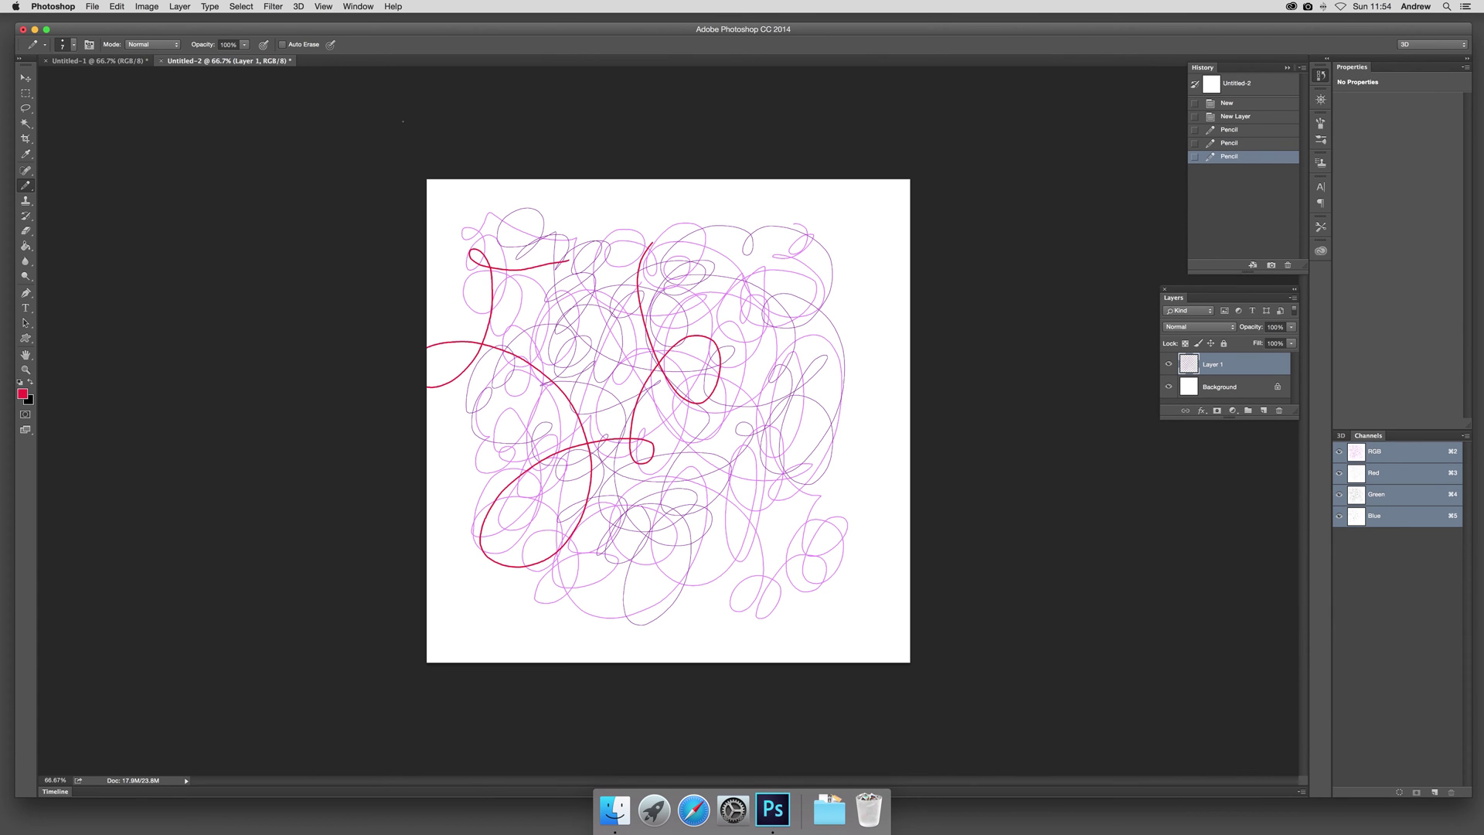
click(117, 6)
click(131, 20)
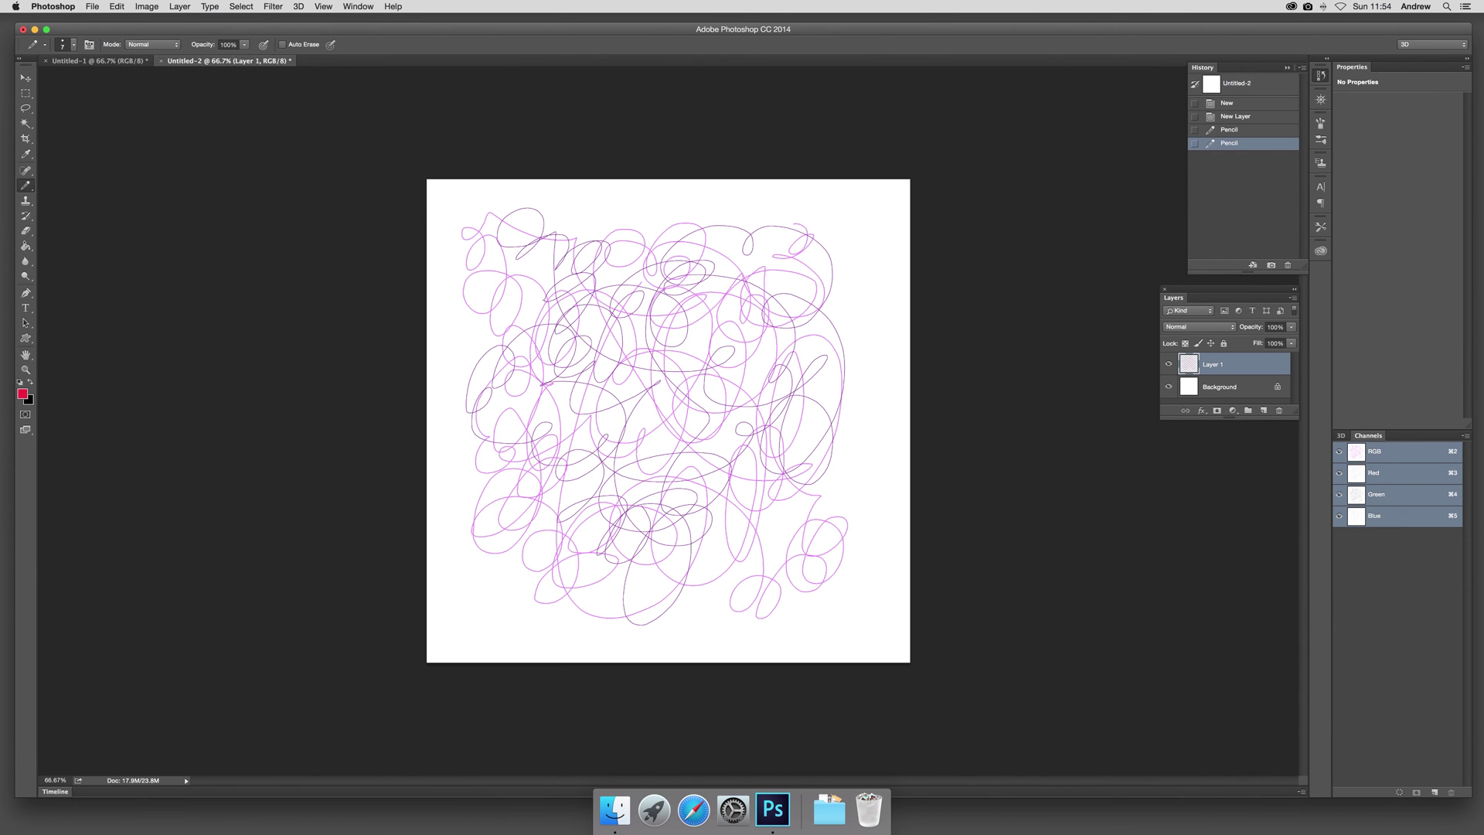
mouse_move(542, 287)
mouse_down()
mouse_move(705, 454)
mouse_move(748, 551)
mouse_move(792, 292)
mouse_move(645, 280)
mouse_move(623, 246)
mouse_move(557, 269)
mouse_move(577, 493)
mouse_move(542, 528)
mouse_move(554, 597)
mouse_move(505, 515)
mouse_move(502, 582)
mouse_move(531, 624)
mouse_move(781, 576)
mouse_move(831, 578)
mouse_move(873, 627)
mouse_move(804, 418)
mouse_up()
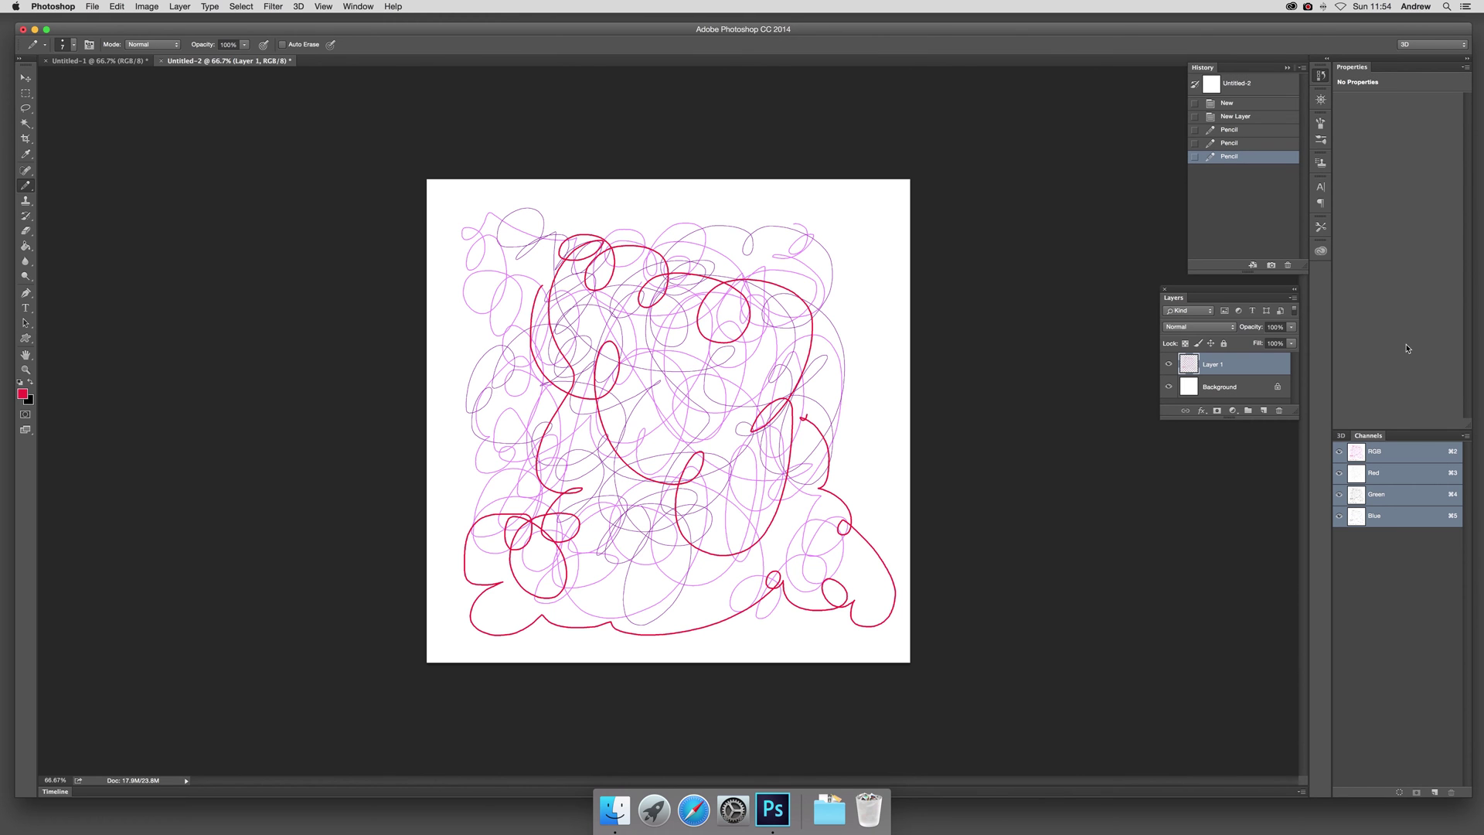
click(1235, 389)
- Delete the Background, define the scribbles as Pattern 14, and revert History to New
click(1277, 410)
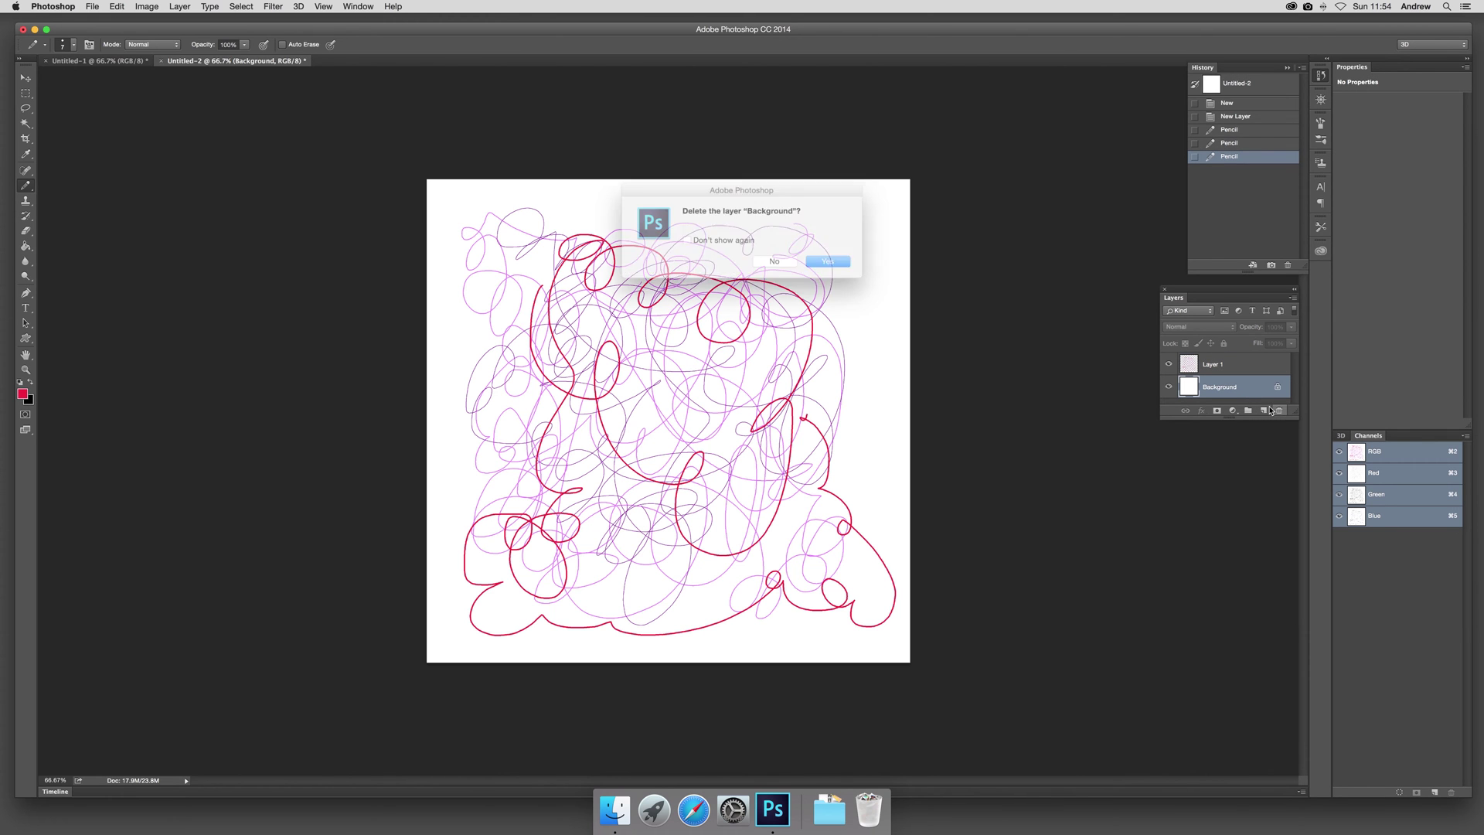
click(826, 263)
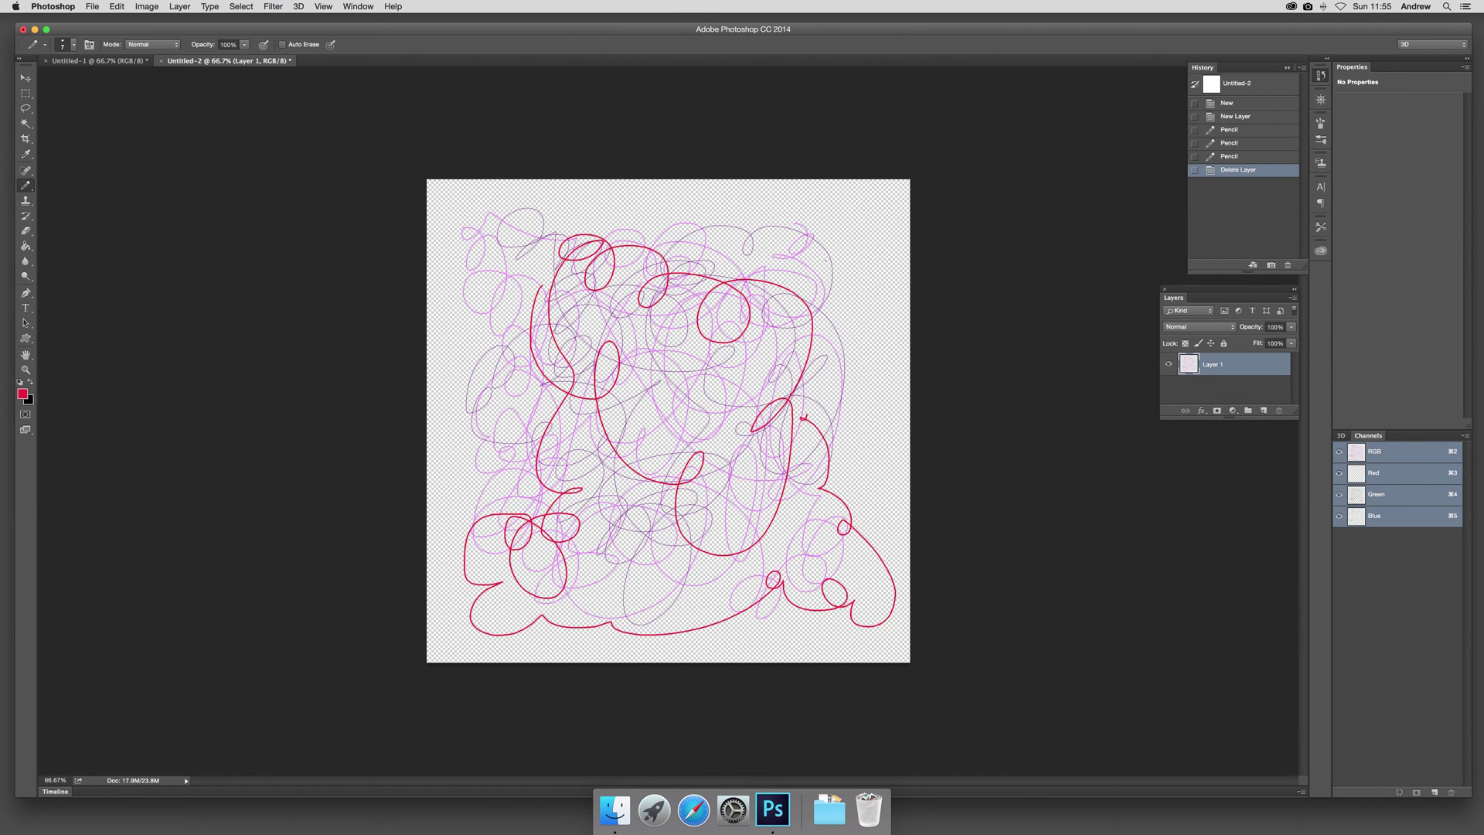
click(124, 8)
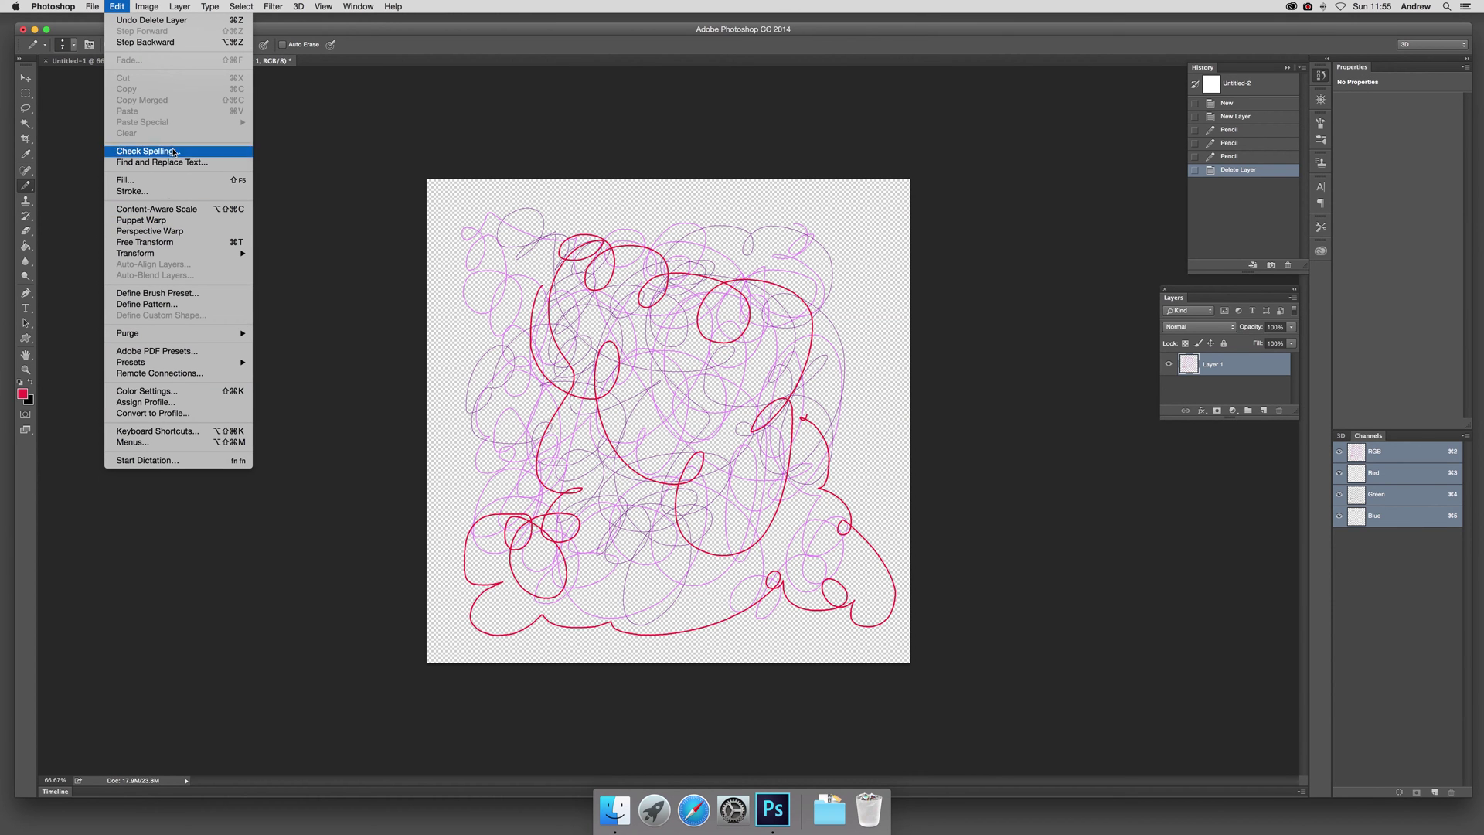
click(161, 305)
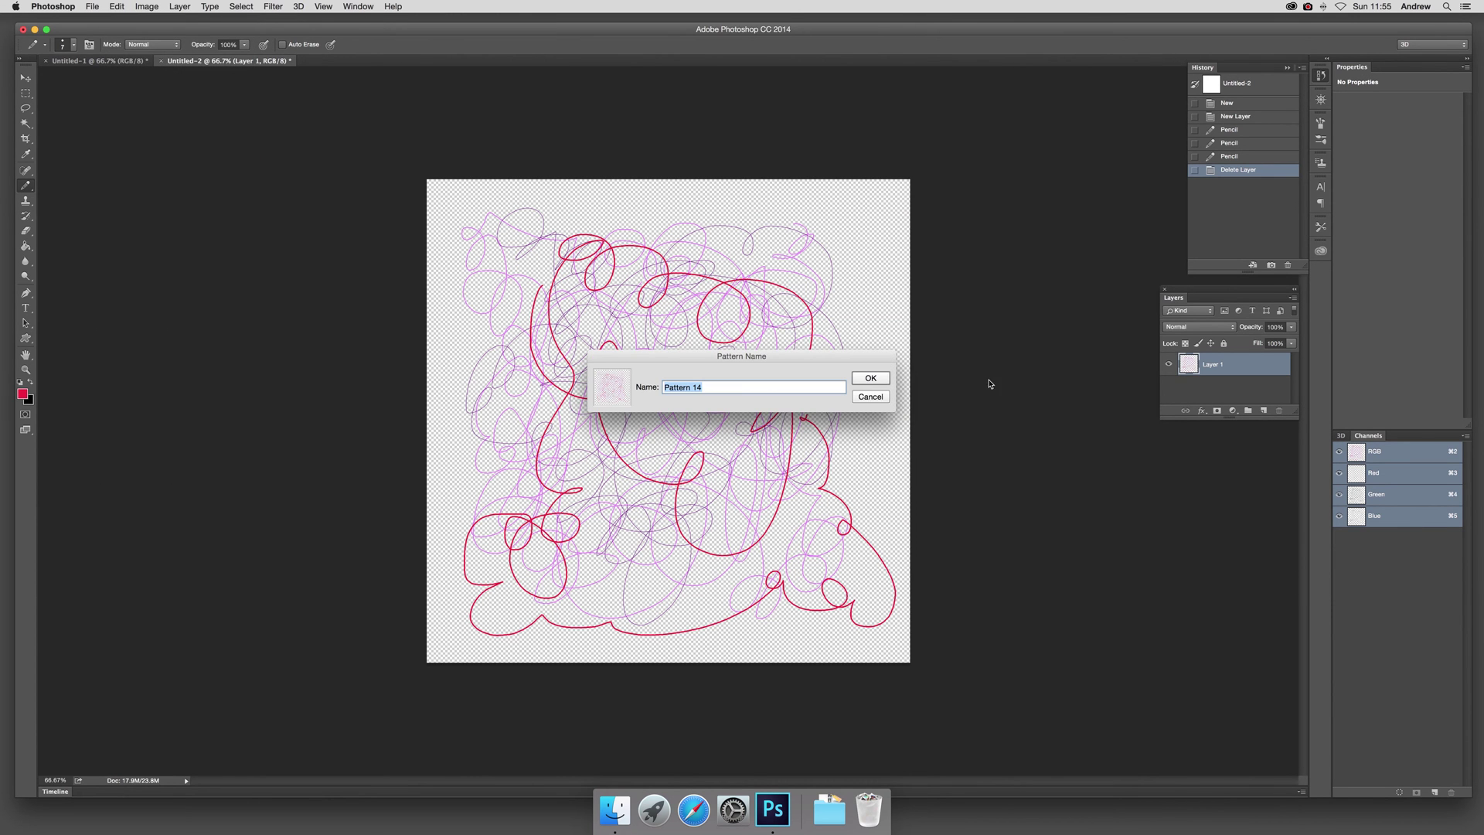
click(881, 378)
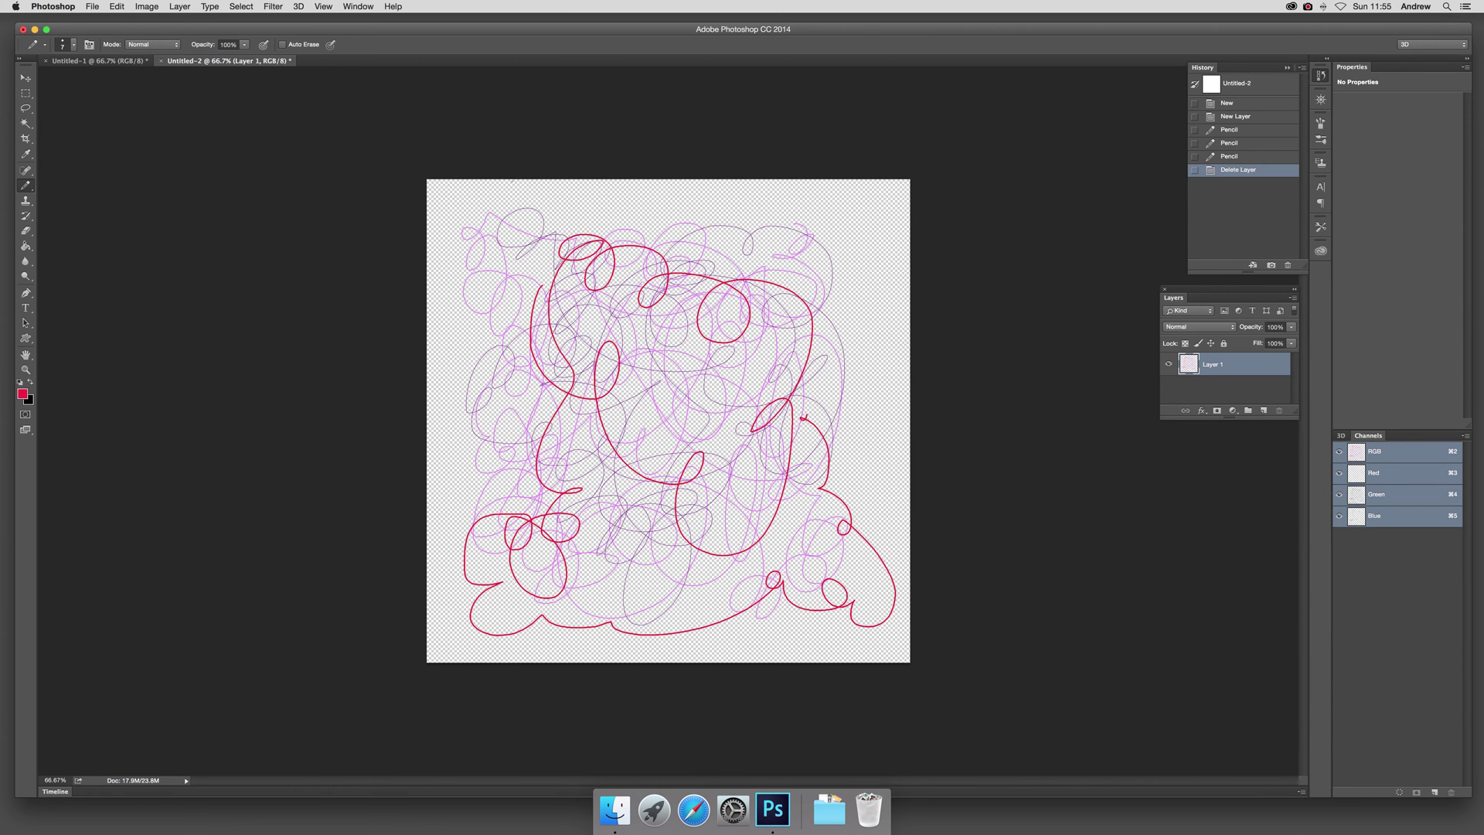
click(1229, 104)
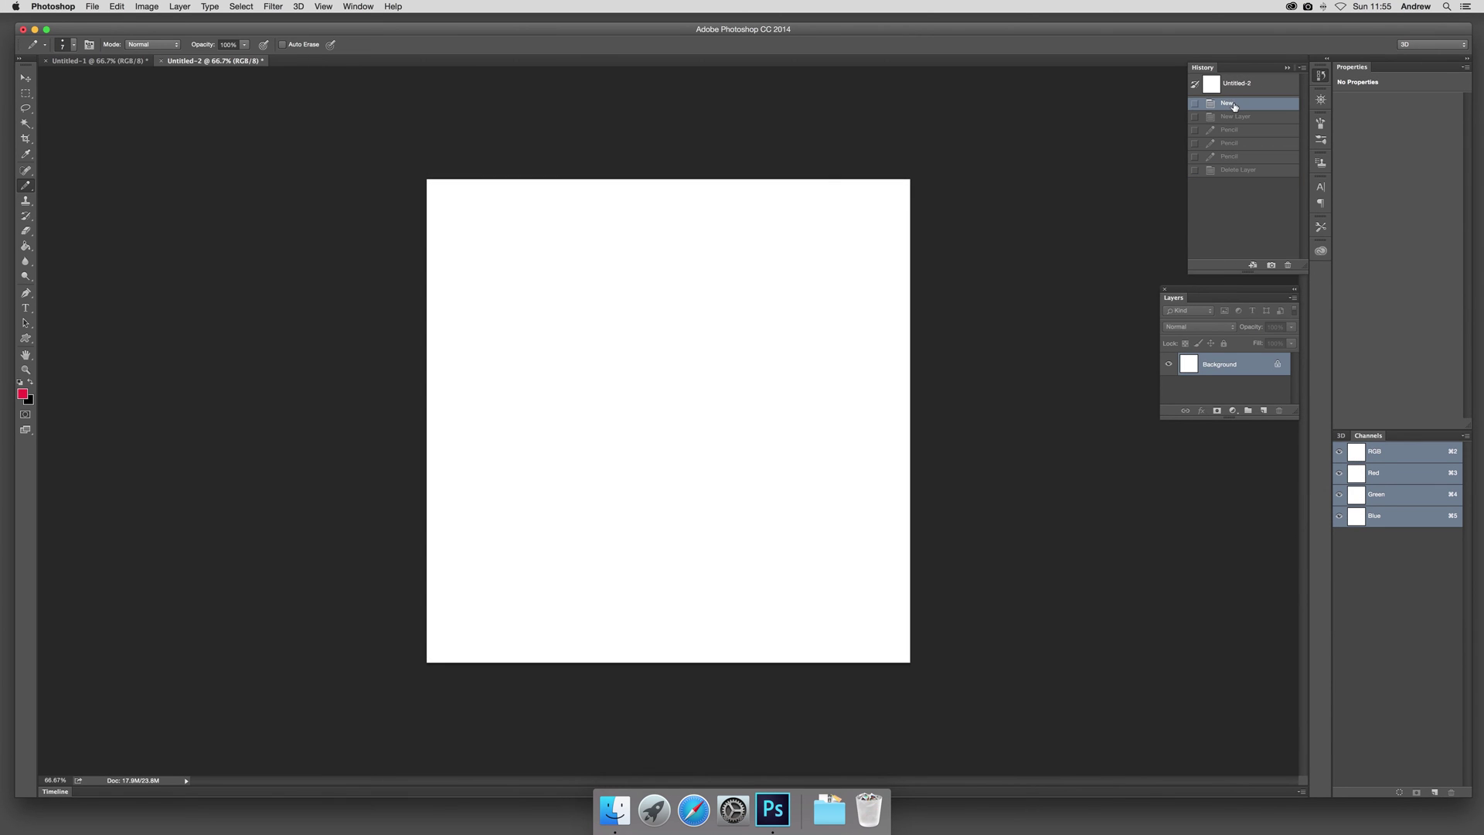
- Fill the canvas with the custom scribble pattern using the Random Fill script
click(116, 7)
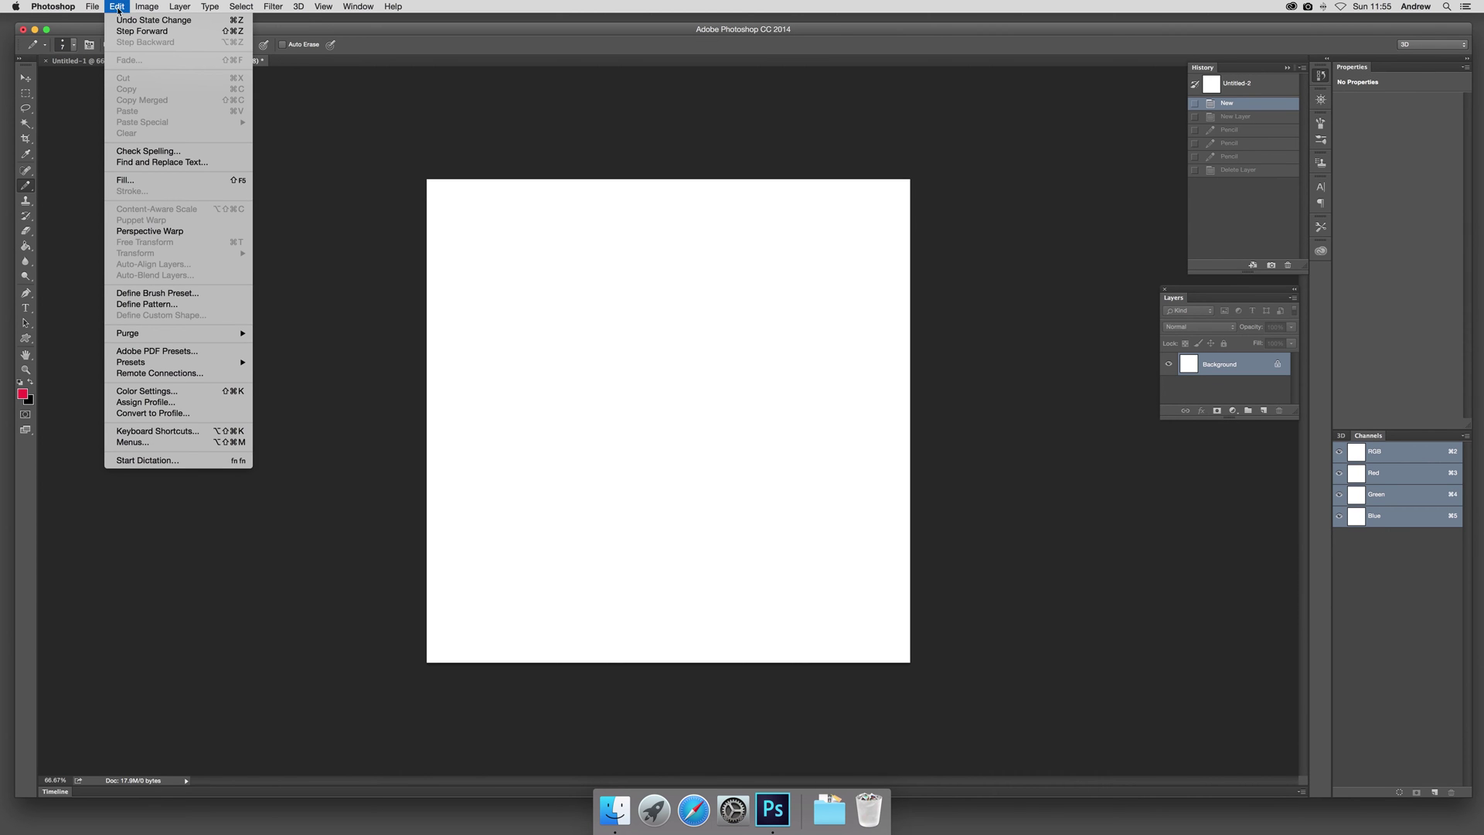
click(155, 180)
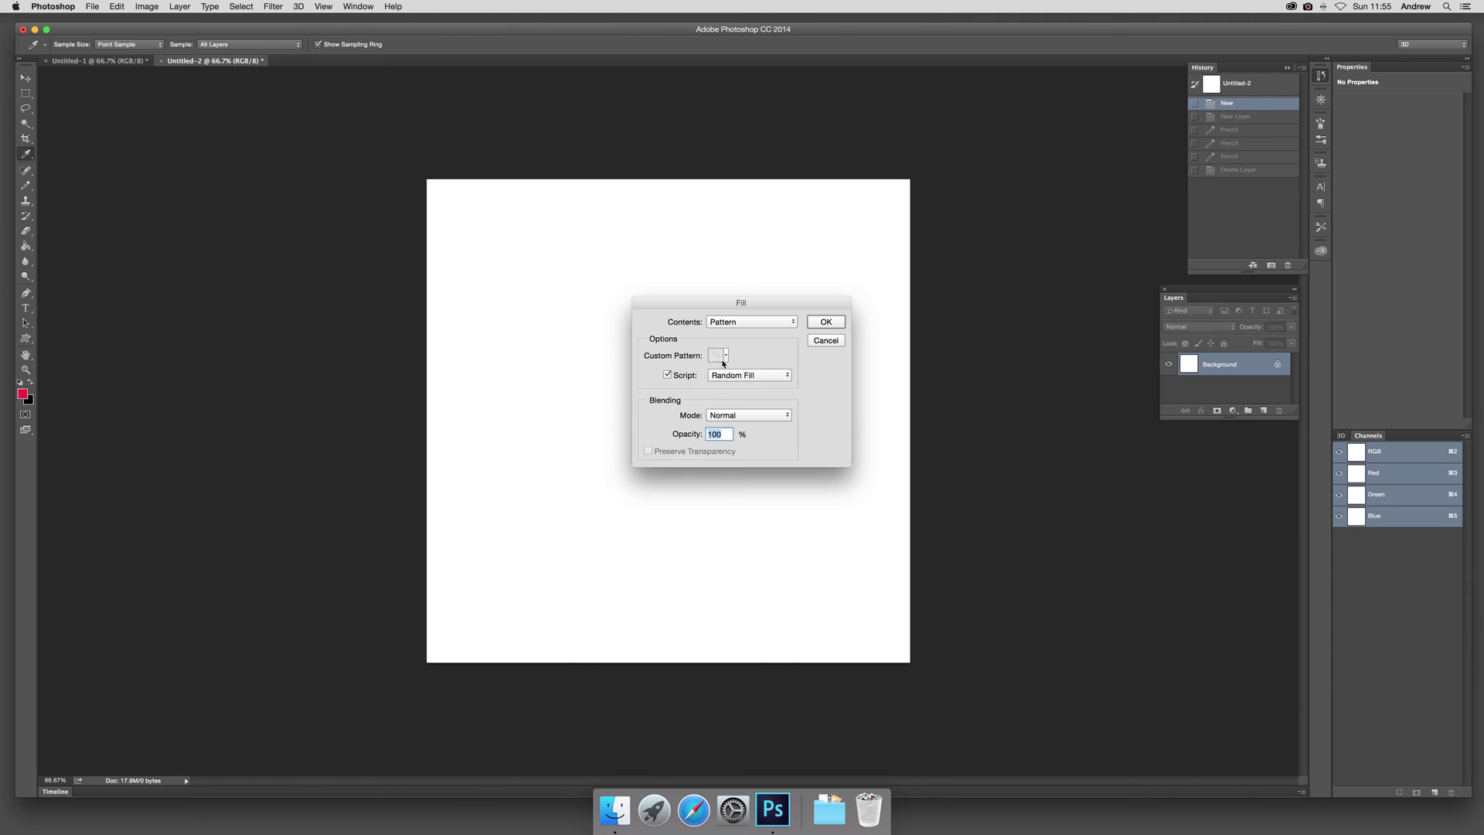
click(725, 357)
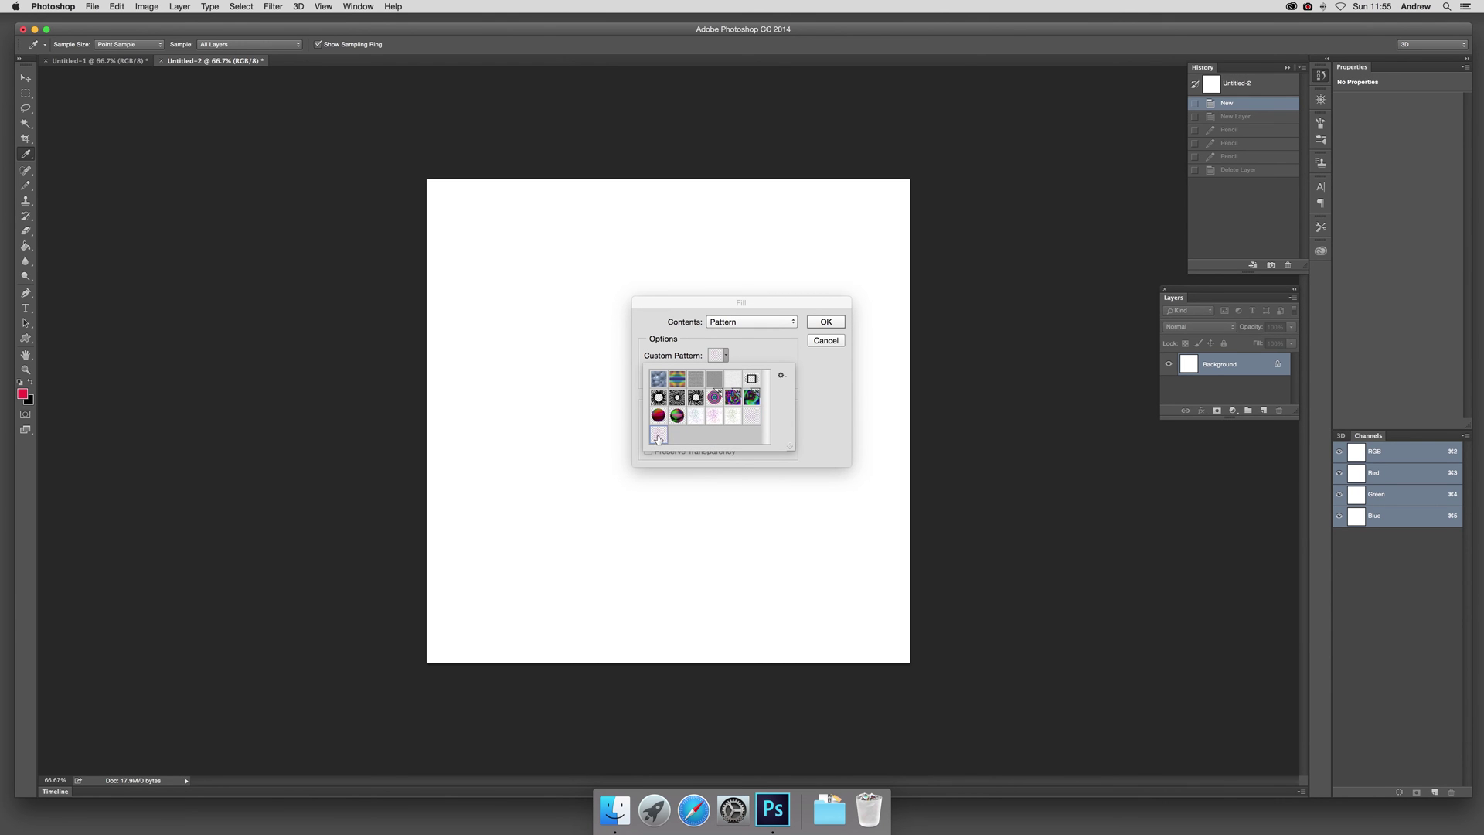
click(829, 400)
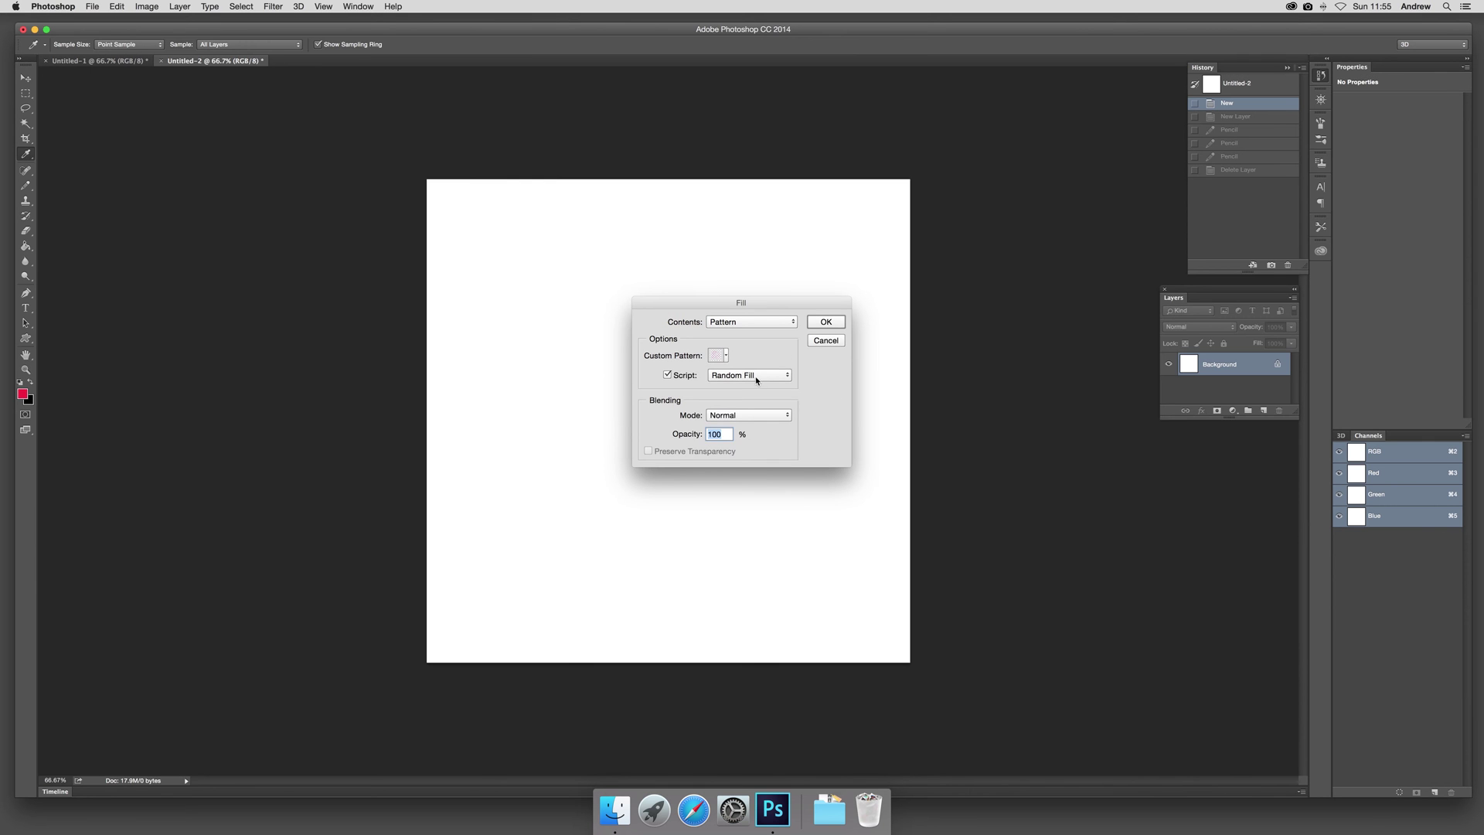
click(830, 322)
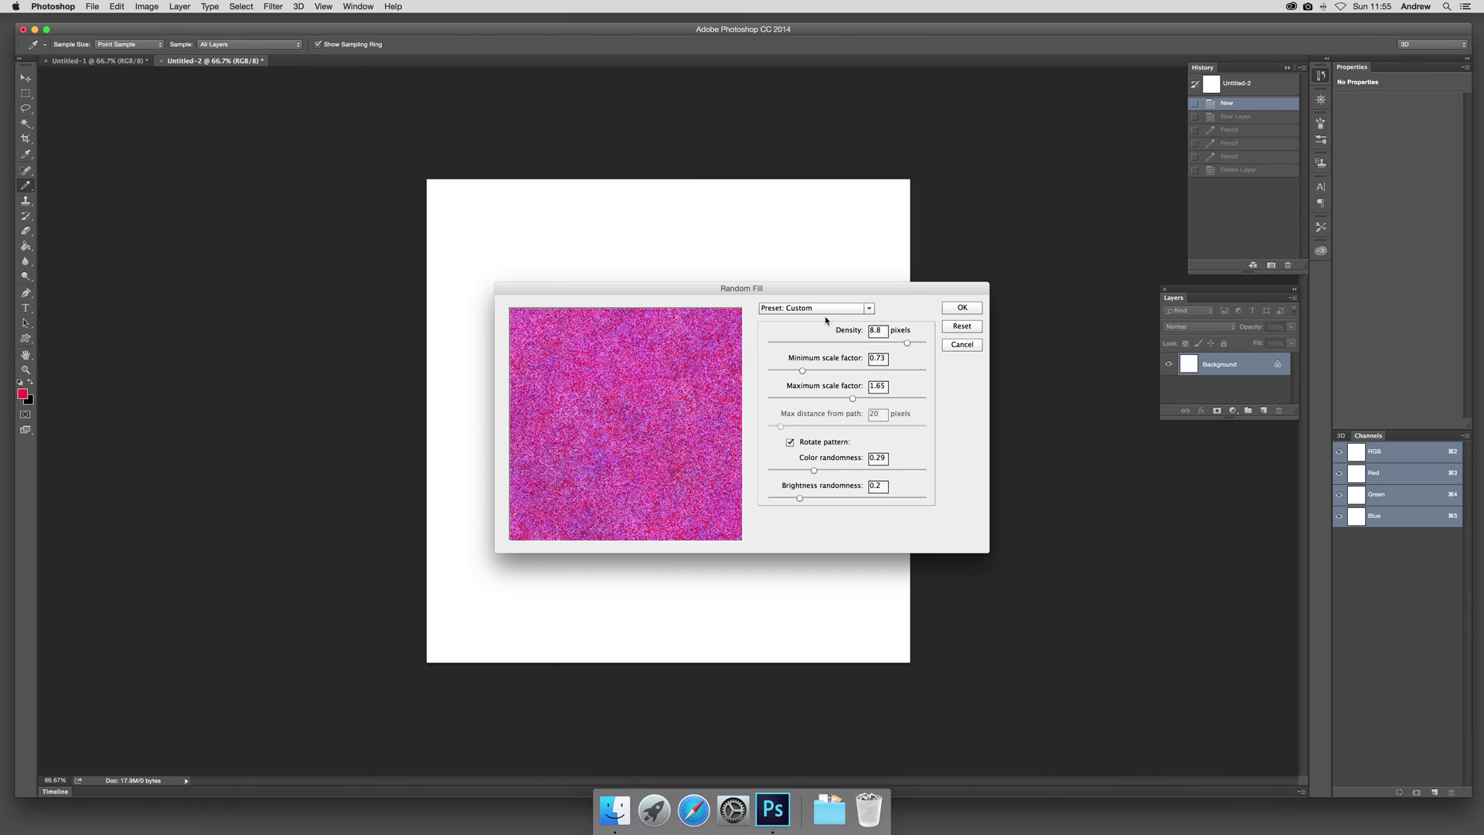
- Apply Random Fill with density 5.6, scale 0.24–1.32 and colour randomness 0.4
drag(719, 290, 941, 210)
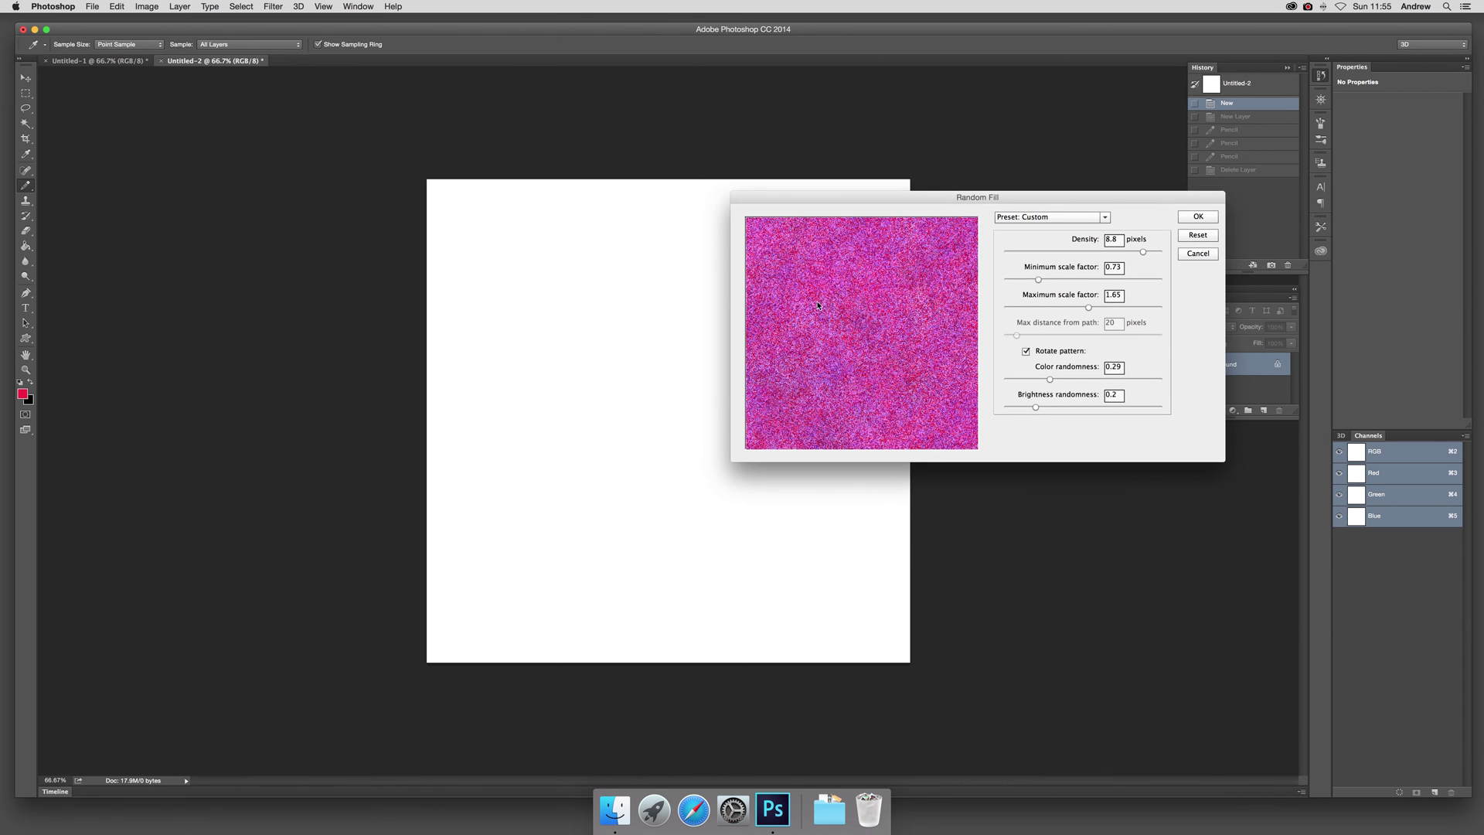
mouse_move(1049, 380)
mouse_down()
mouse_move(1025, 381)
mouse_move(1067, 380)
mouse_move(1058, 407)
mouse_up()
drag(1143, 252, 1016, 256)
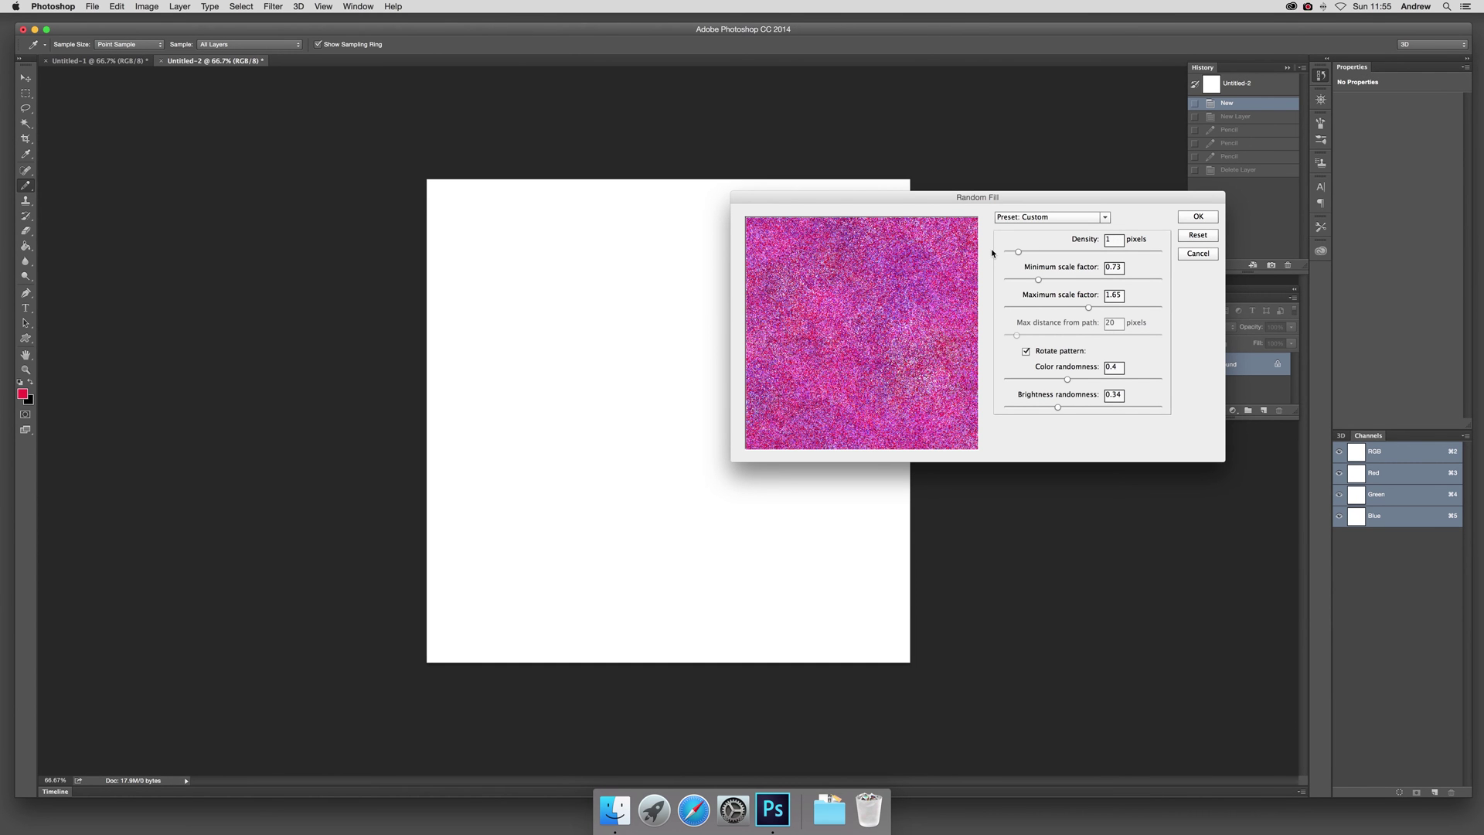
drag(1018, 253, 1097, 254)
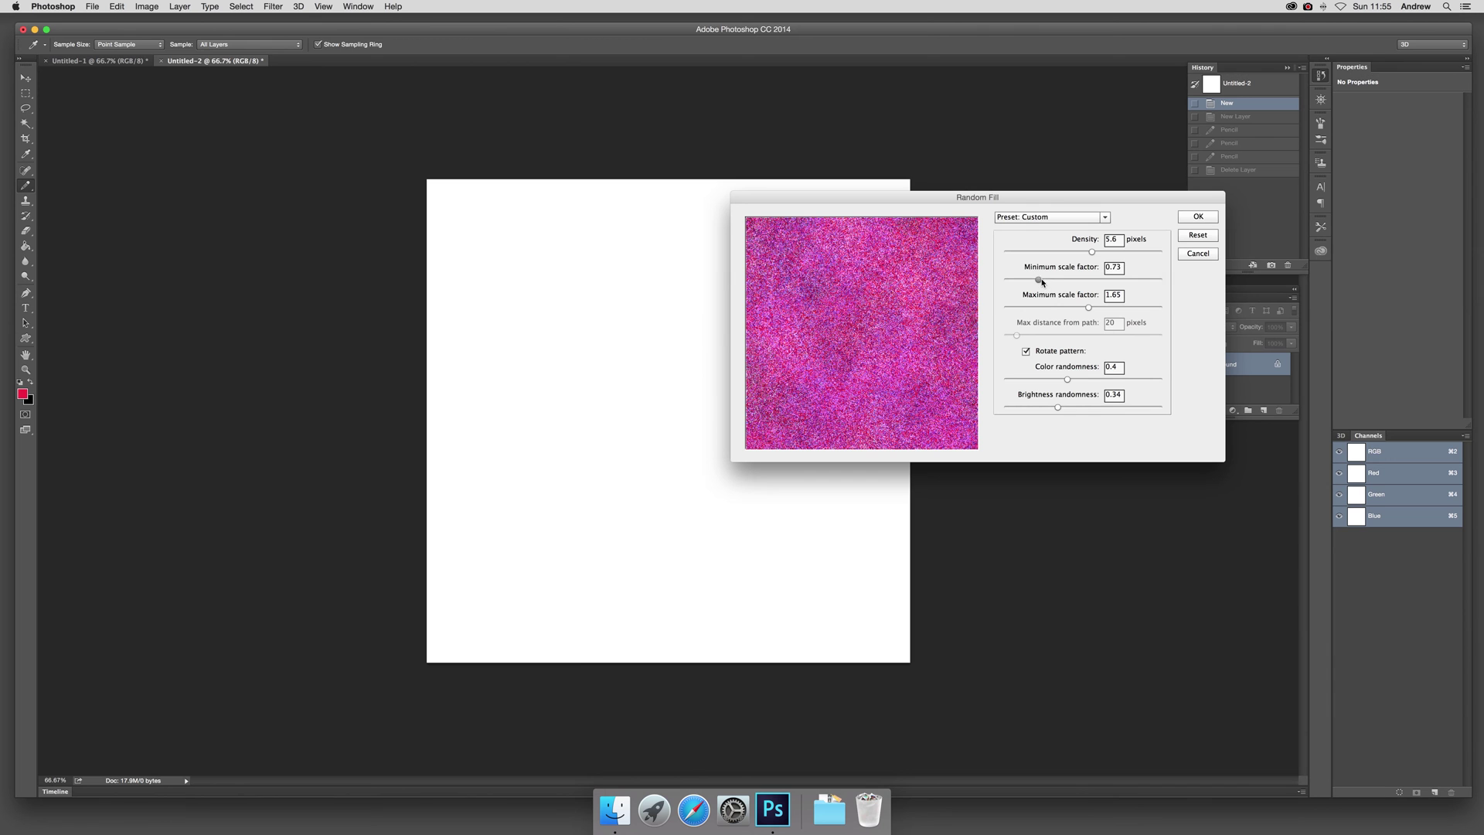
drag(1039, 279, 1024, 309)
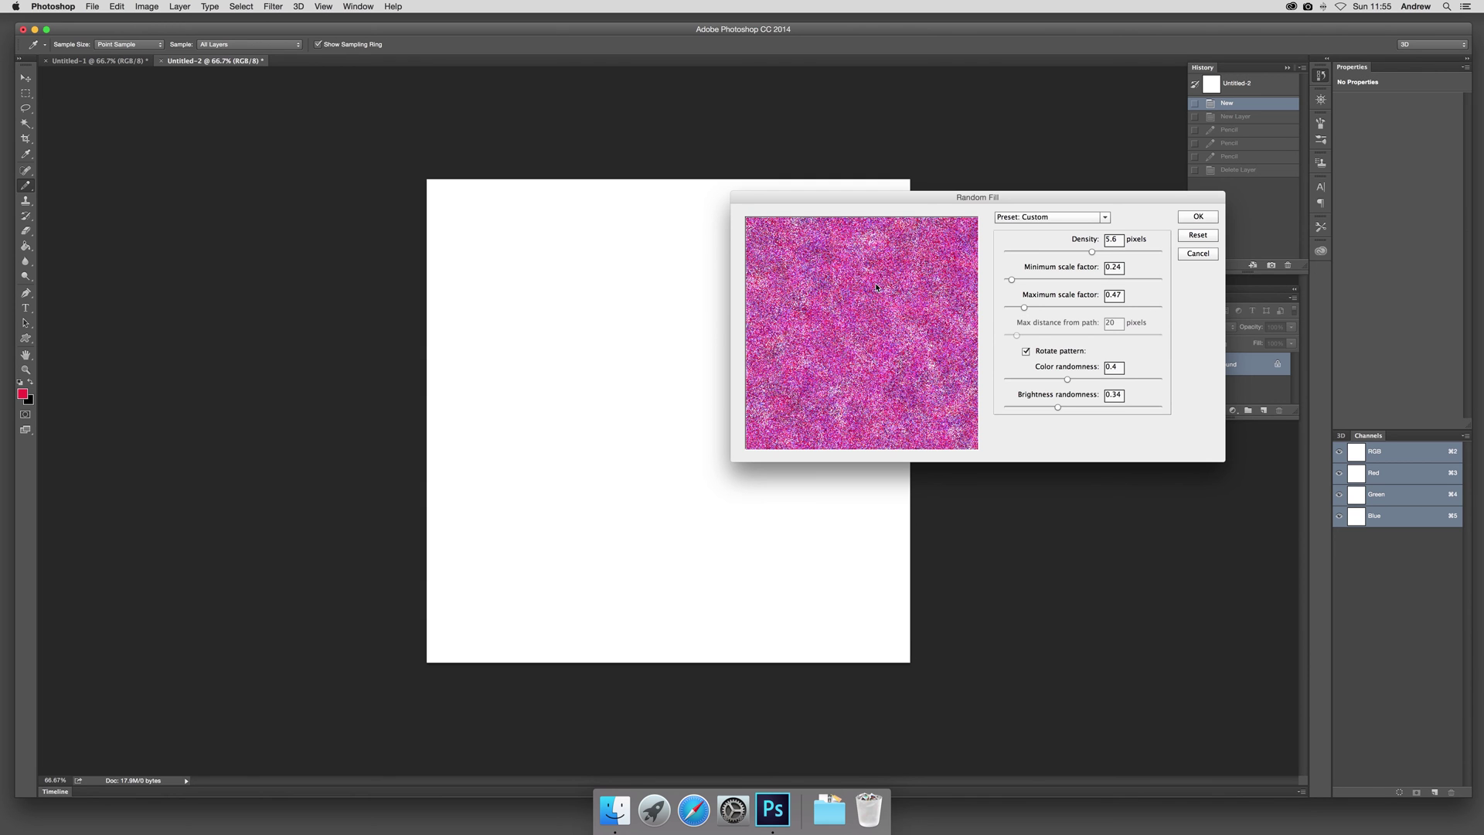
drag(1024, 308, 1073, 312)
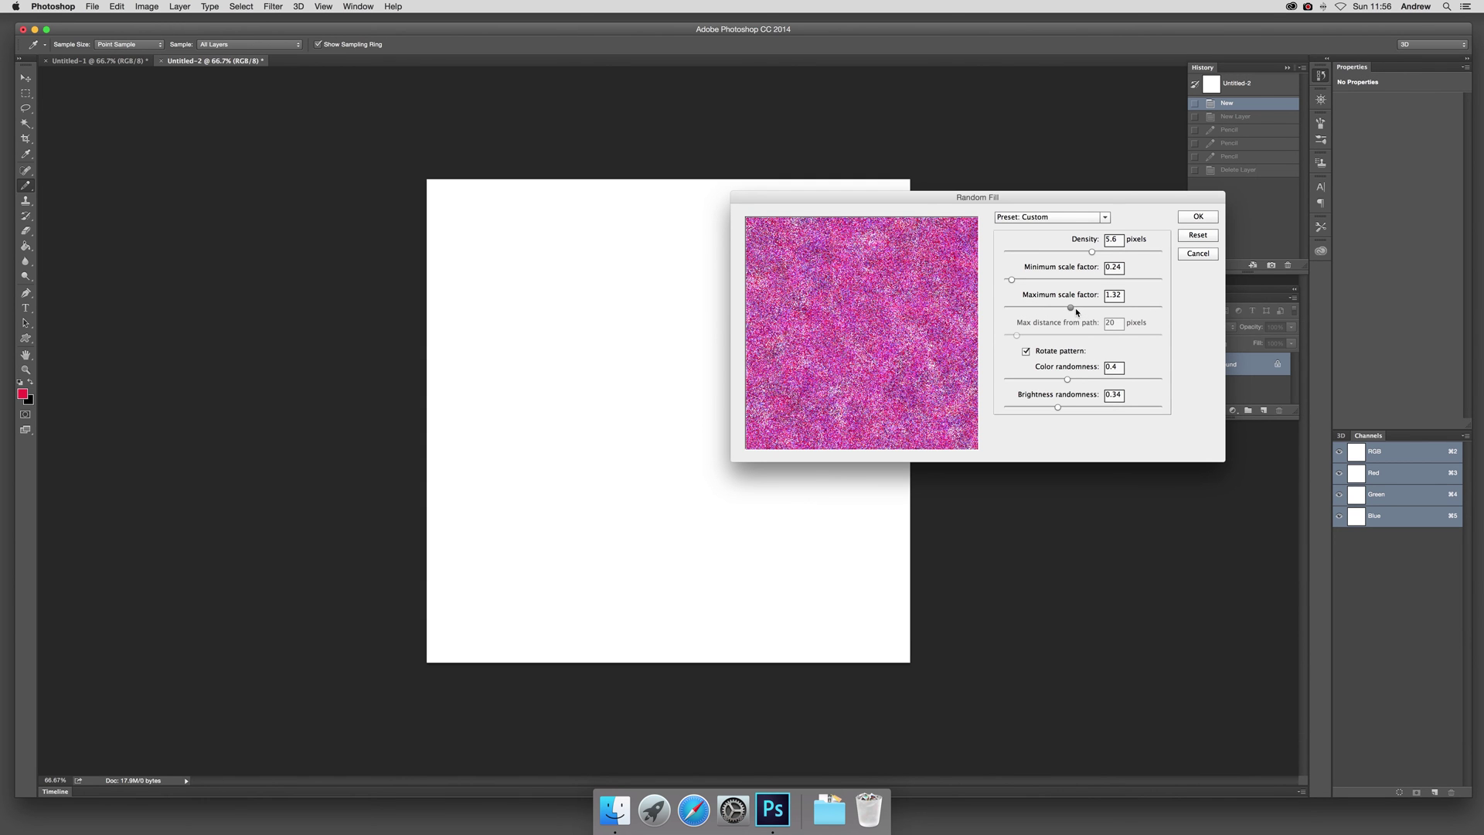
click(1198, 218)
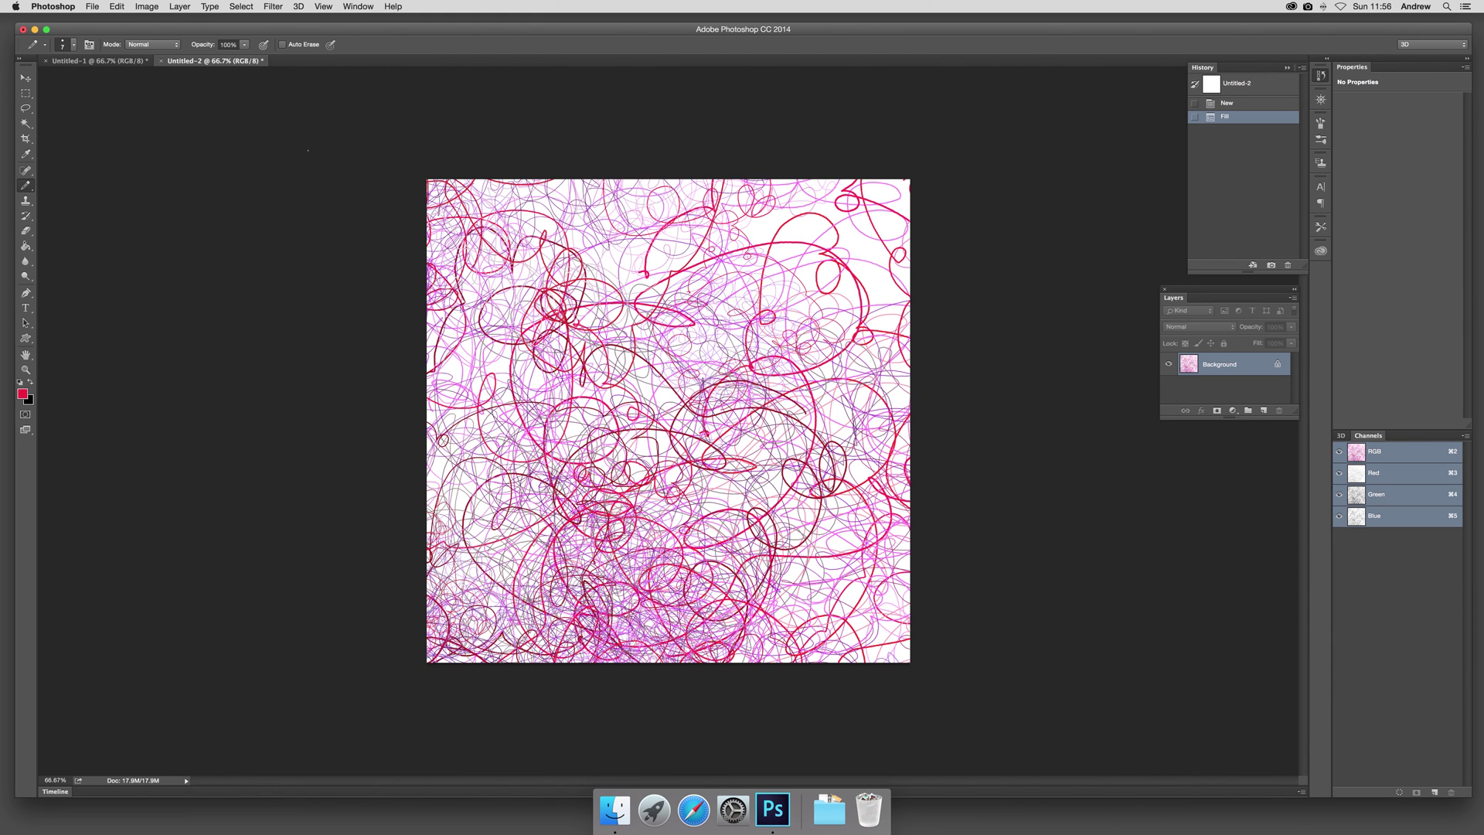
- Shift the texture's hue by +128 so the loops turn green and yellow-green
click(144, 8)
mouse_move(162, 38)
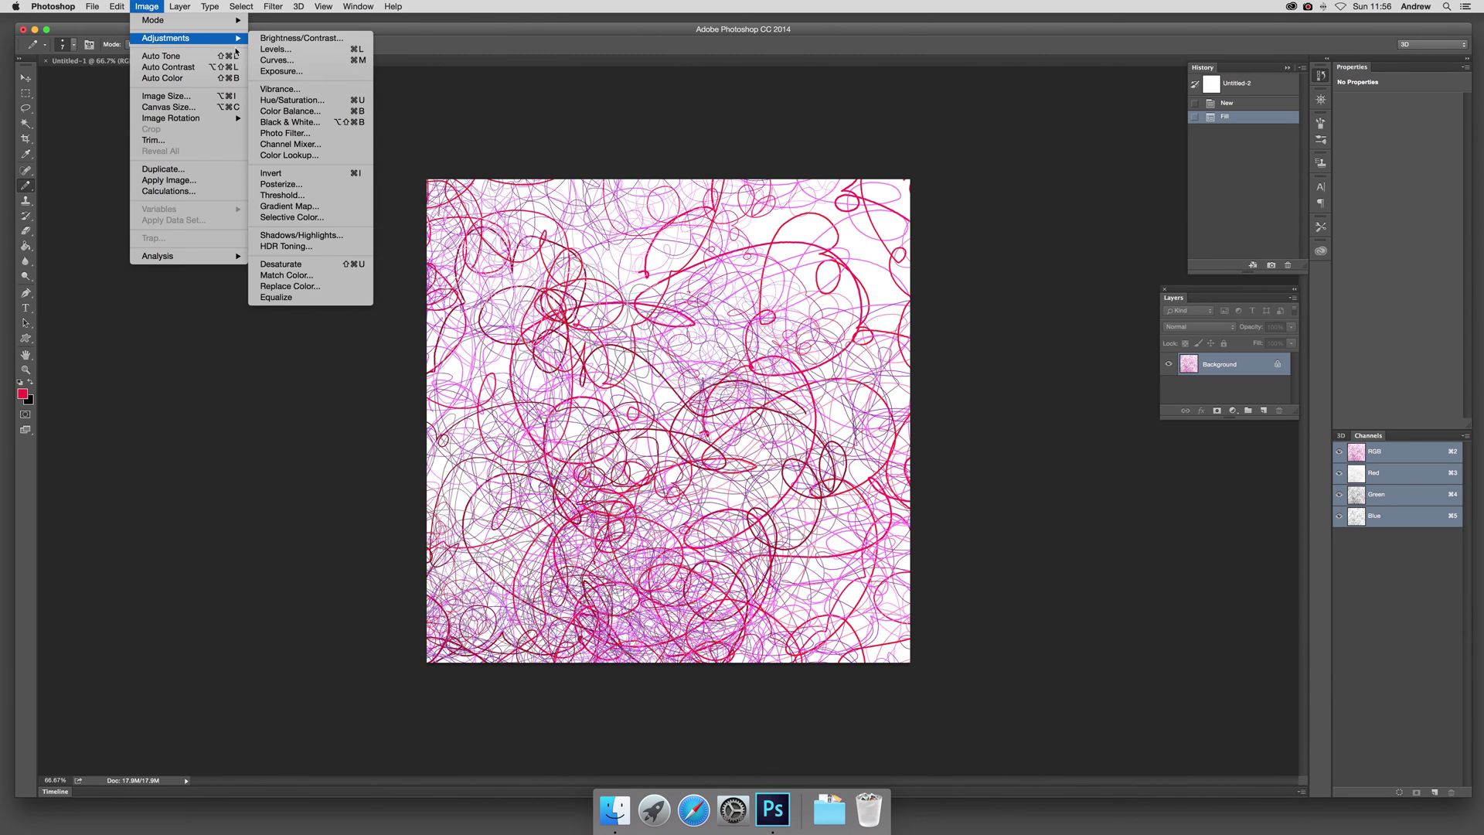
click(286, 105)
drag(714, 362, 761, 369)
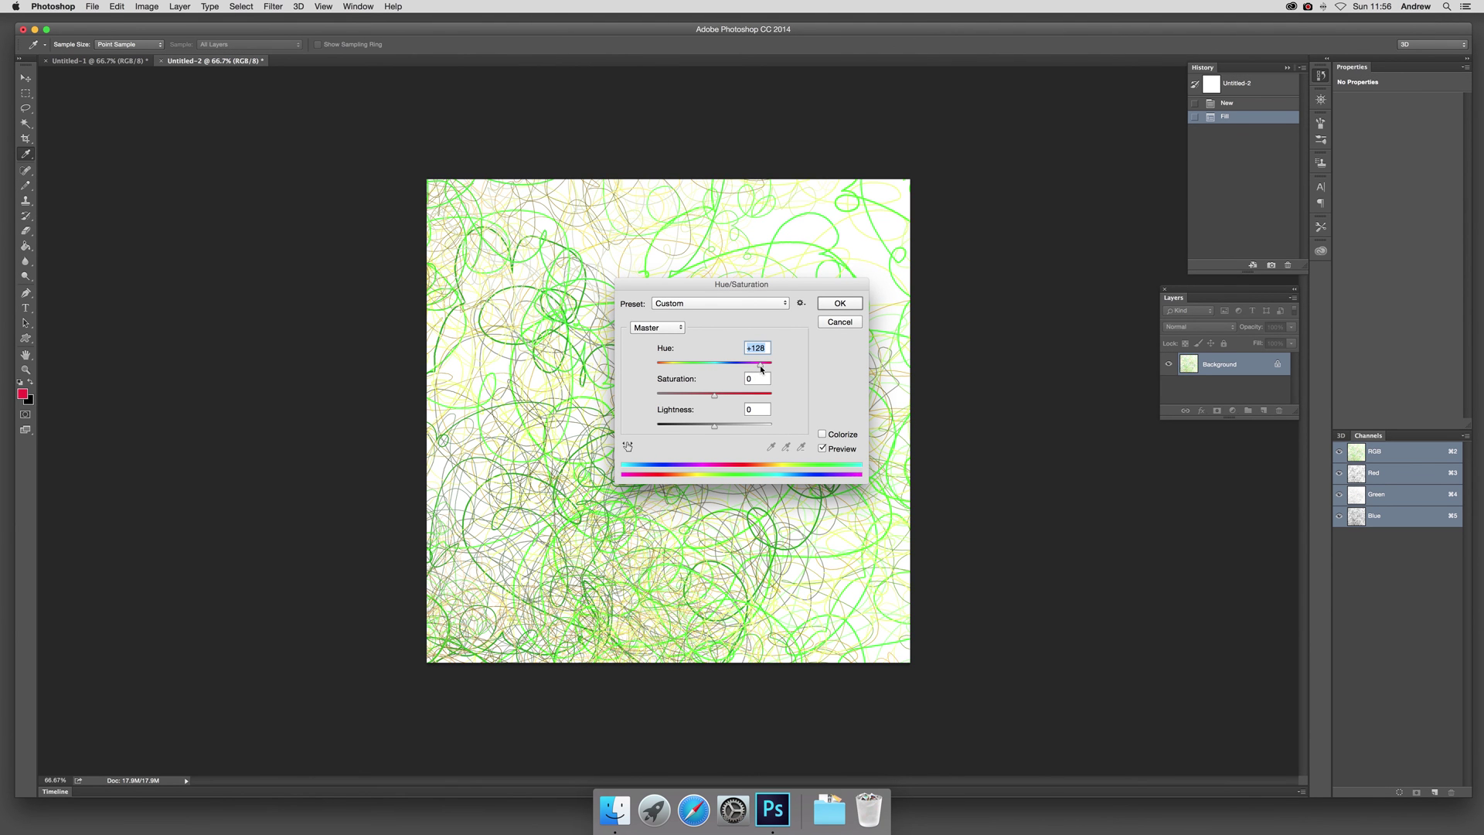
click(845, 306)
key(b)
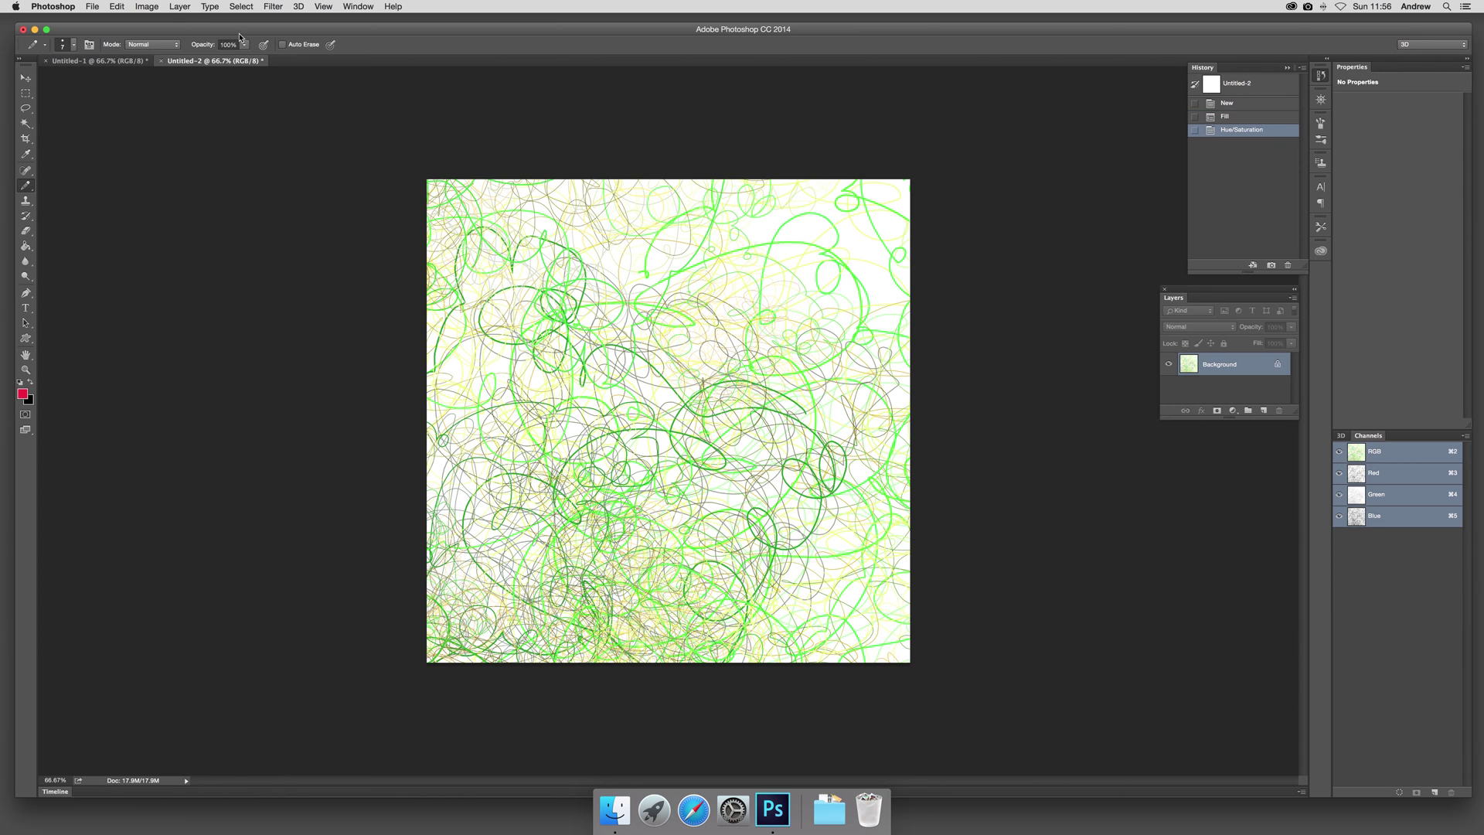
click(115, 7)
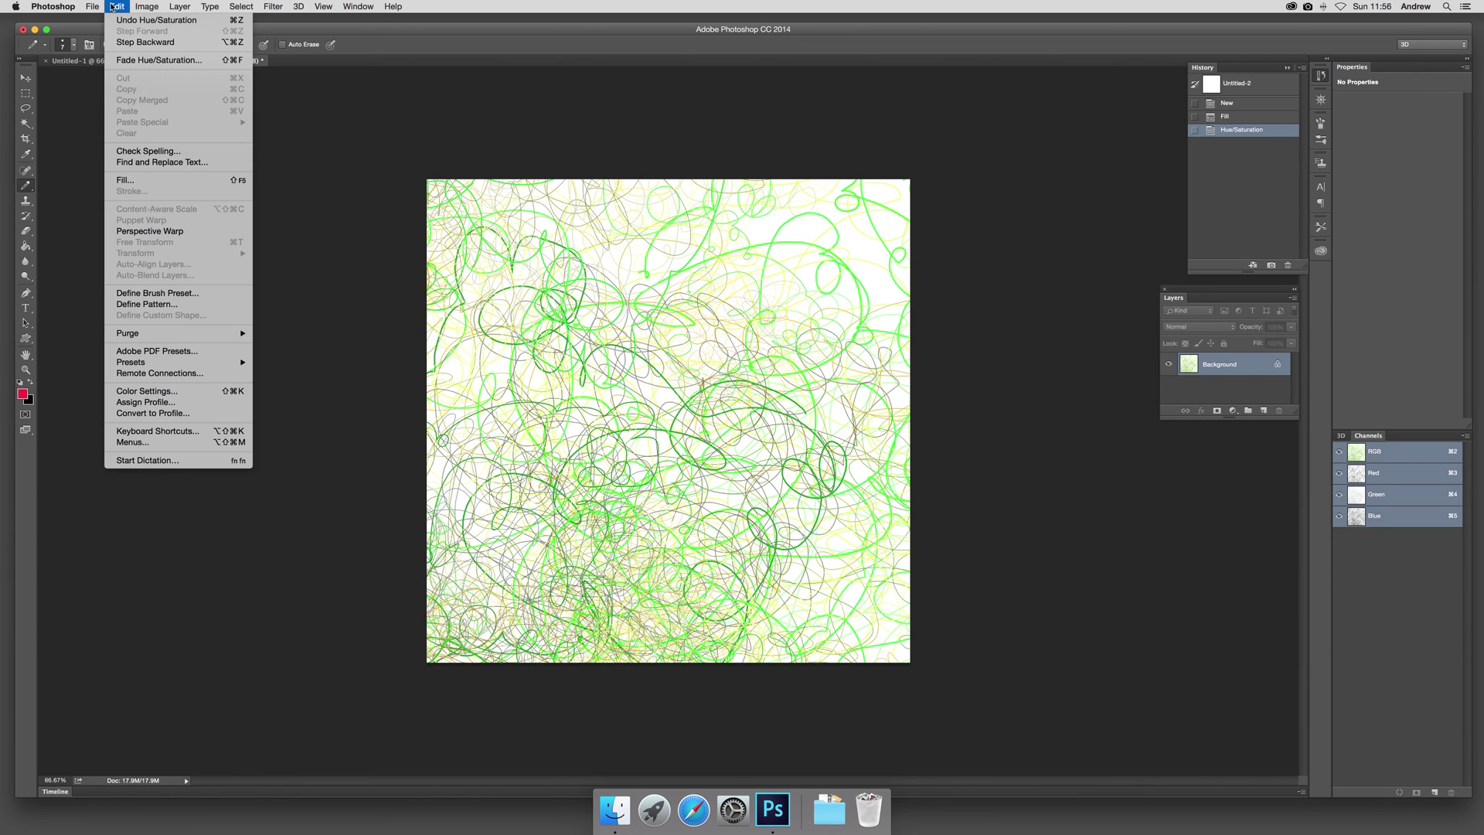
- Add a second Random Fill pass at density 5.9, scale 0.63–1.36 over the green loops
click(126, 182)
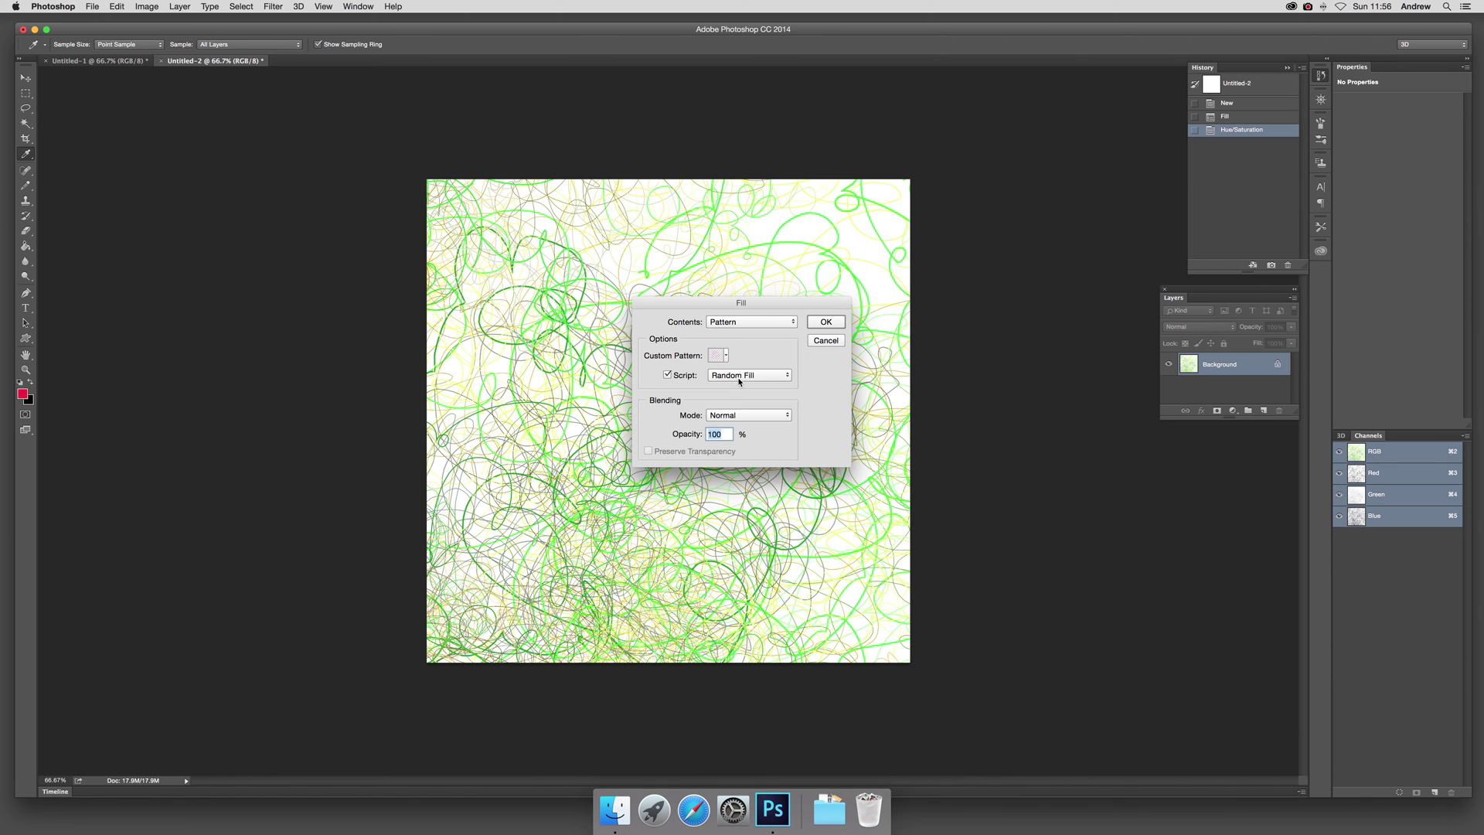
click(827, 323)
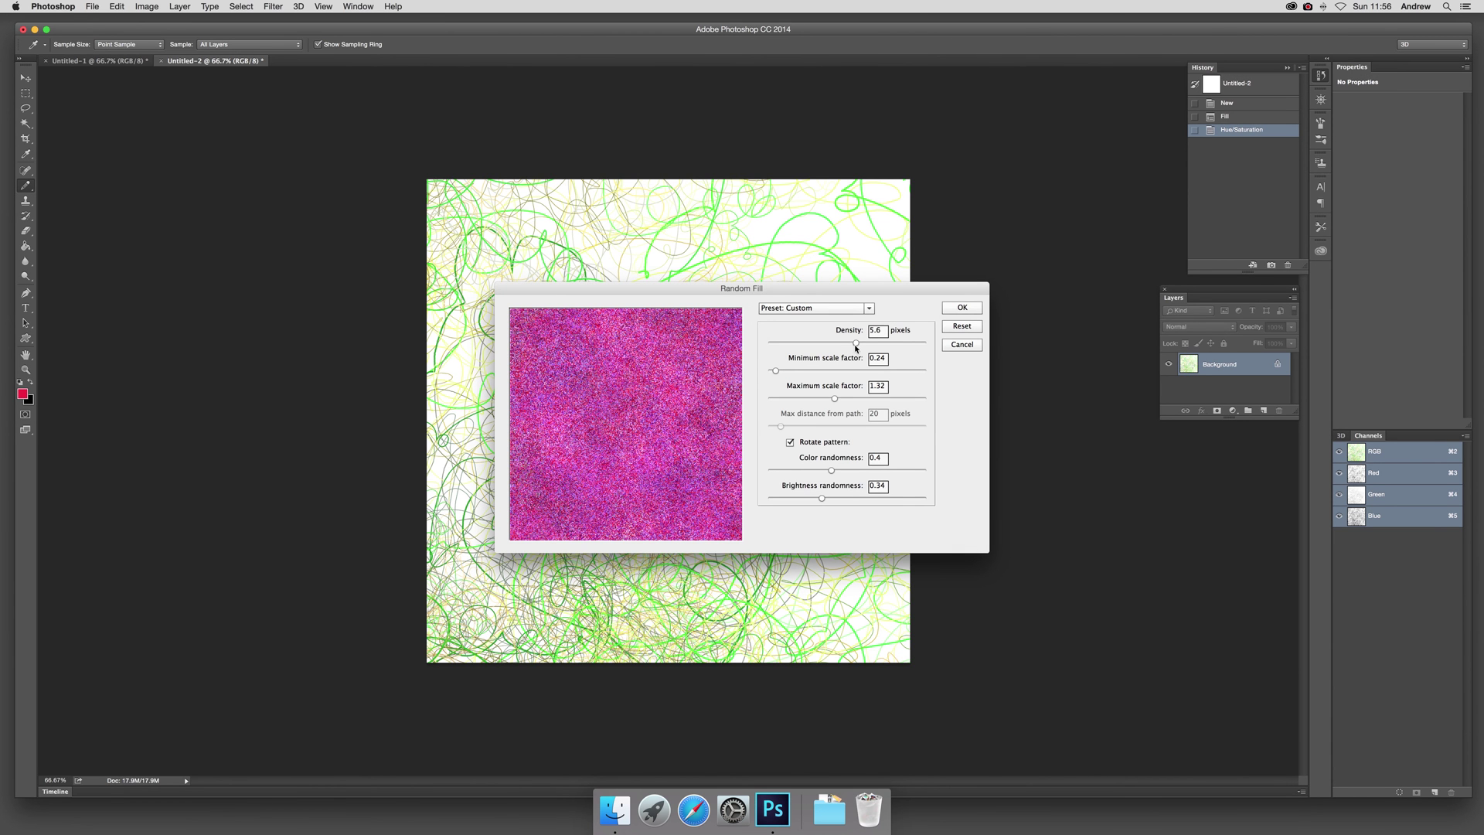
click(860, 342)
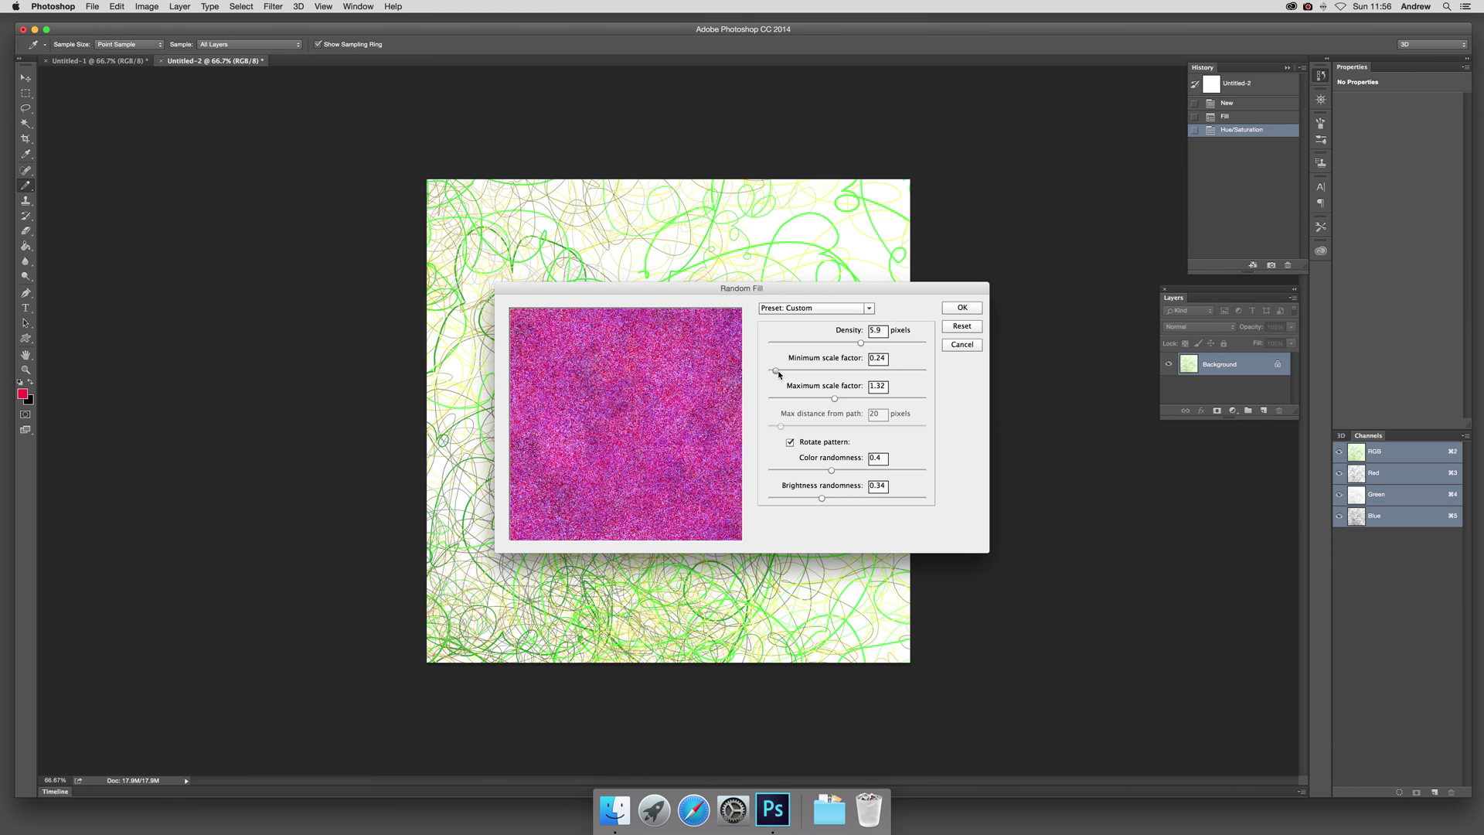
drag(776, 371, 800, 373)
drag(836, 398, 837, 398)
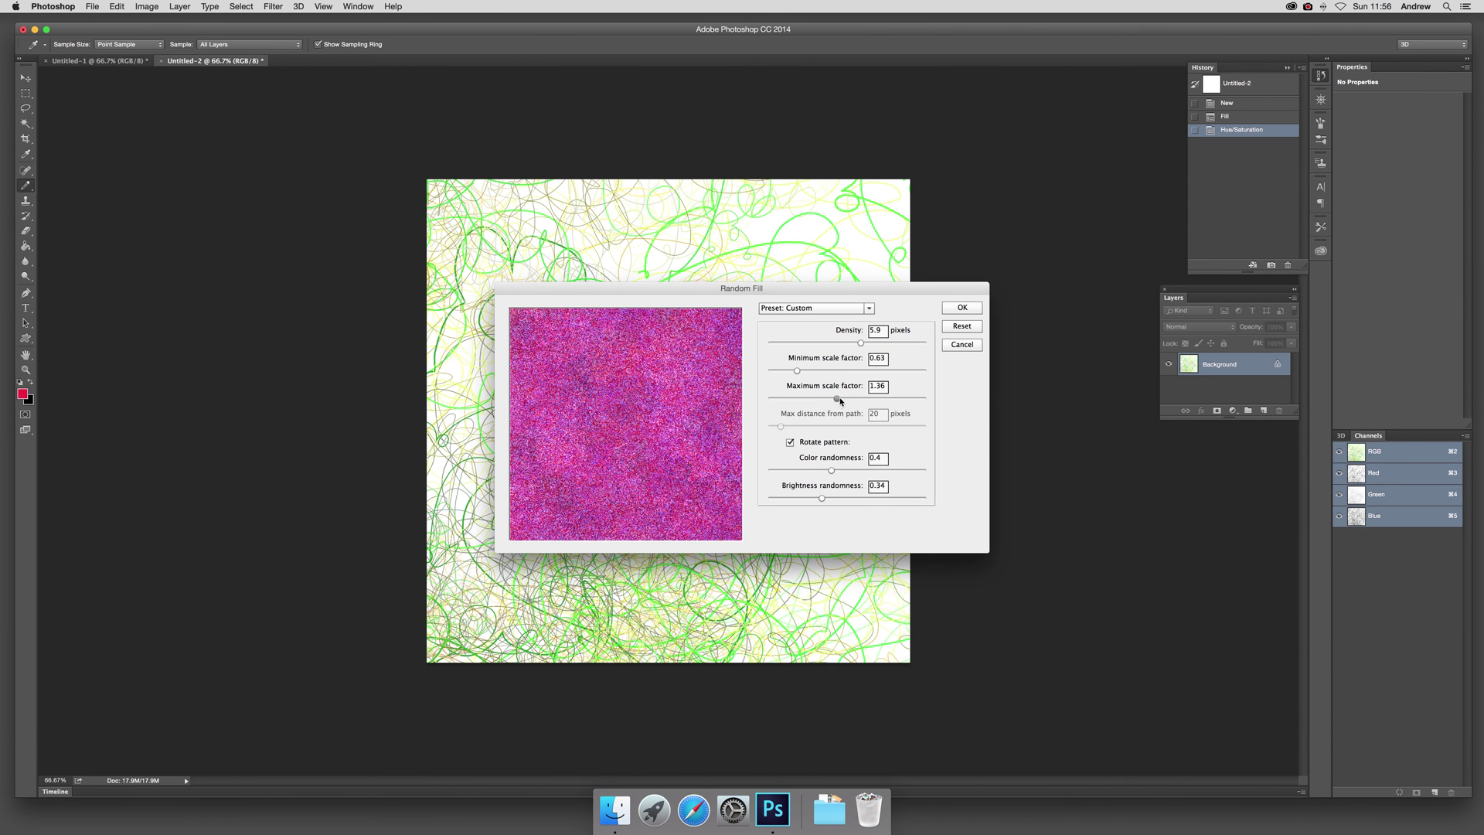
click(961, 308)
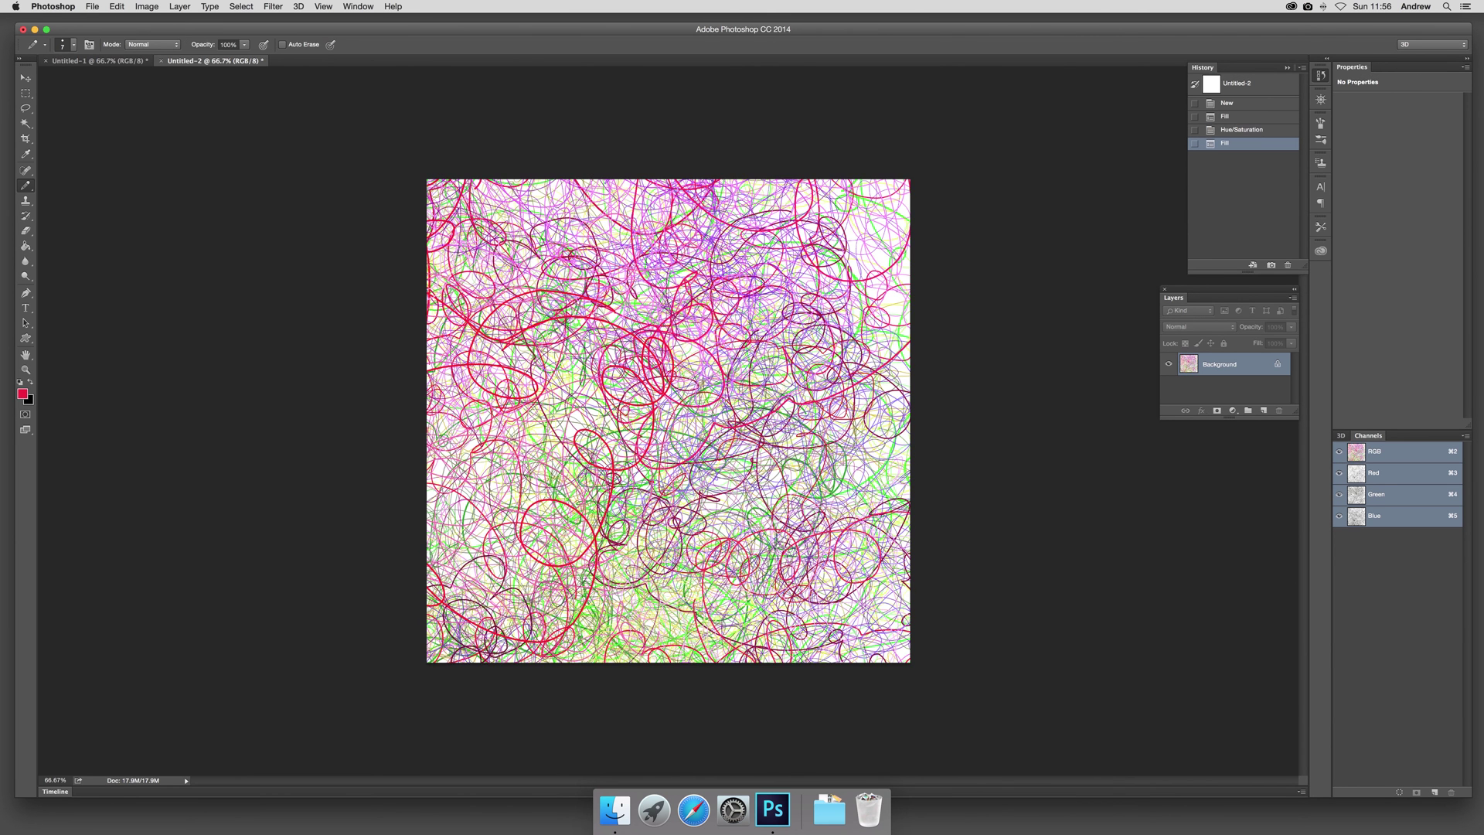